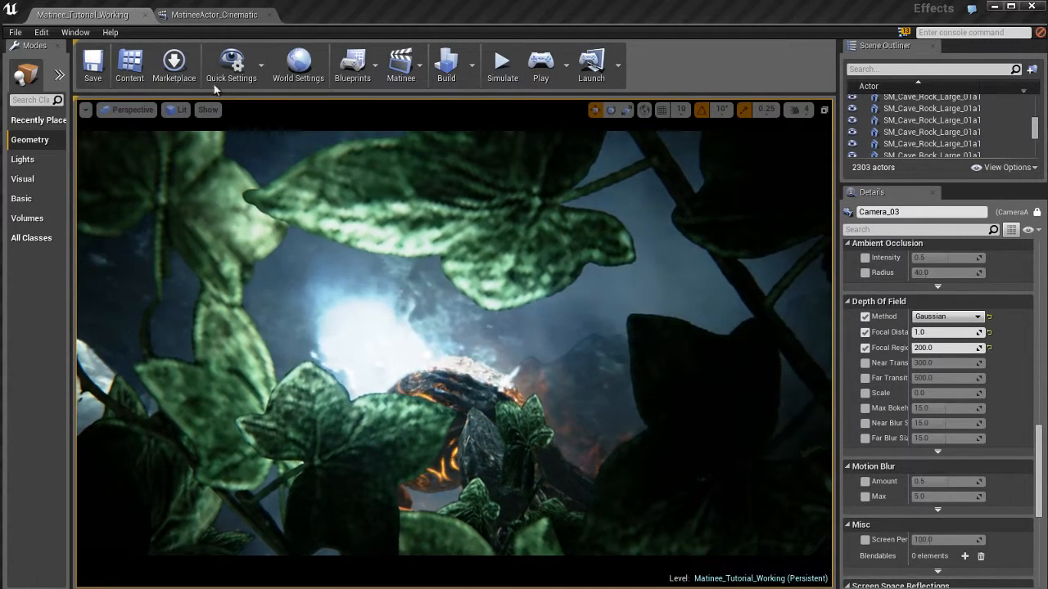
# Examine the Camera_03 group and its Movement and FOVAngle tracks in the Matinee editor.
pyautogui.click(230, 20)
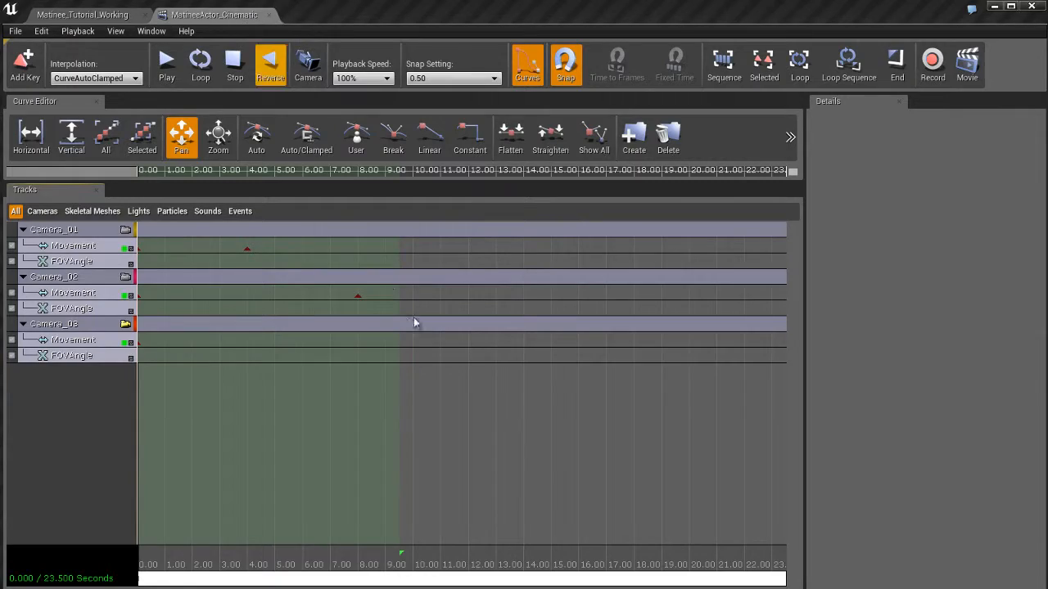
pyautogui.click(84, 327)
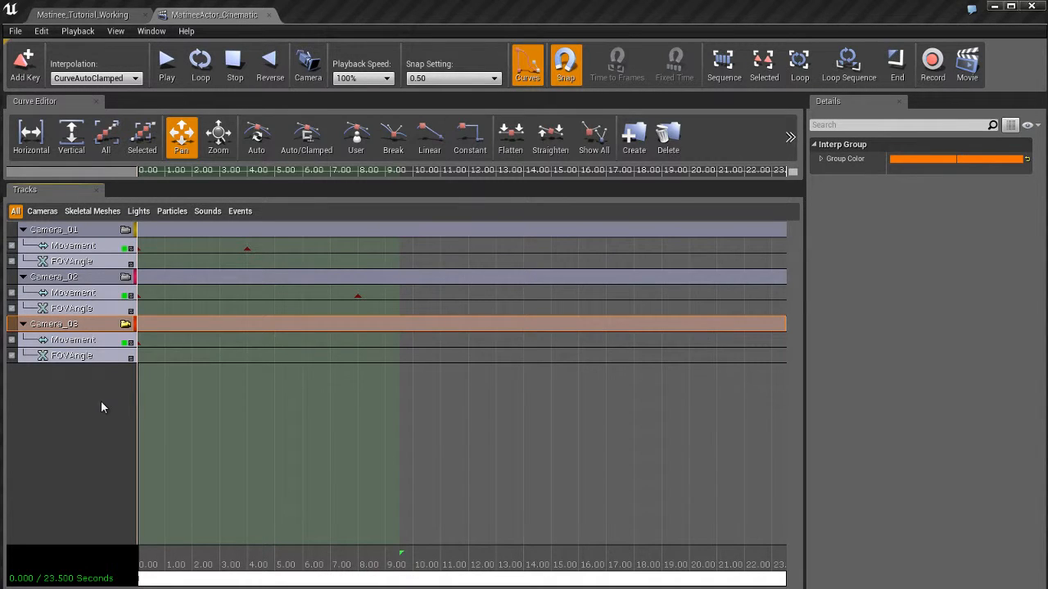
pyautogui.click(102, 340)
pyautogui.click(101, 357)
pyautogui.click(102, 342)
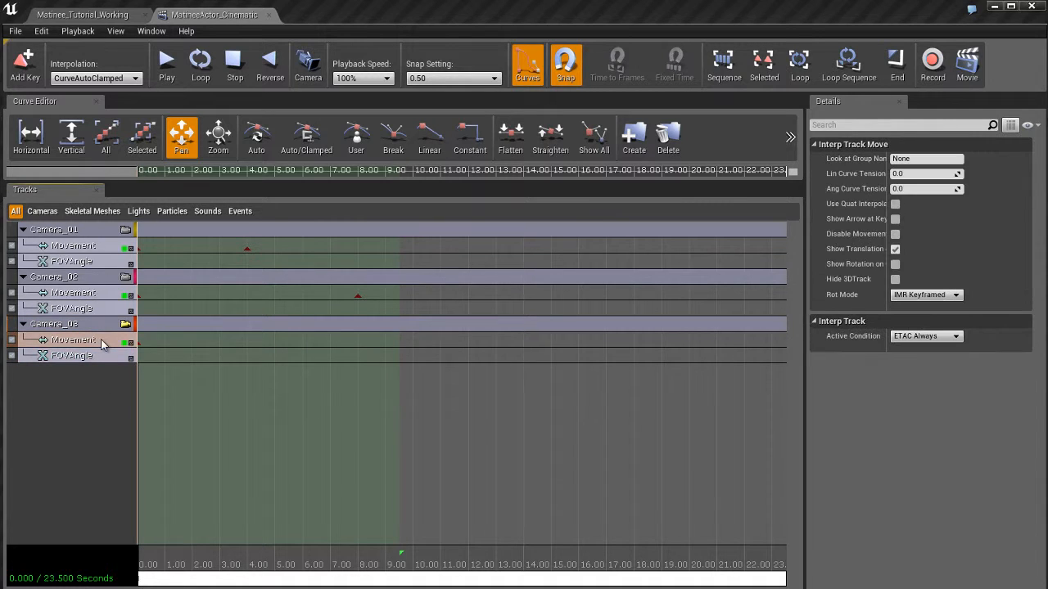
pyautogui.click(106, 357)
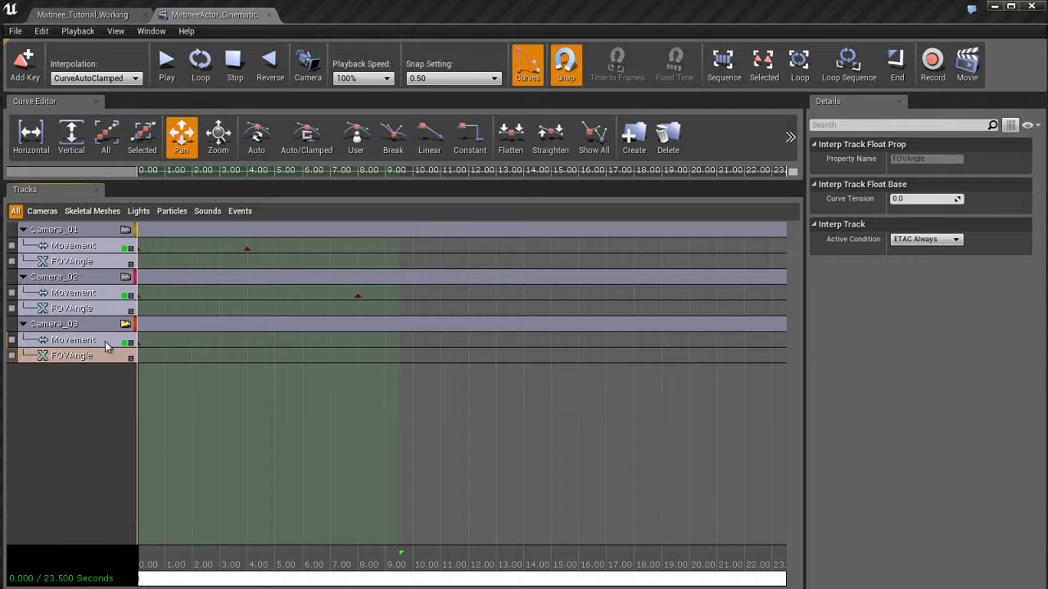
pyautogui.click(105, 343)
# In the level editor, widen the property name column in Camera_03's details so the Depth Of Field names are readable.
pyautogui.click(110, 16)
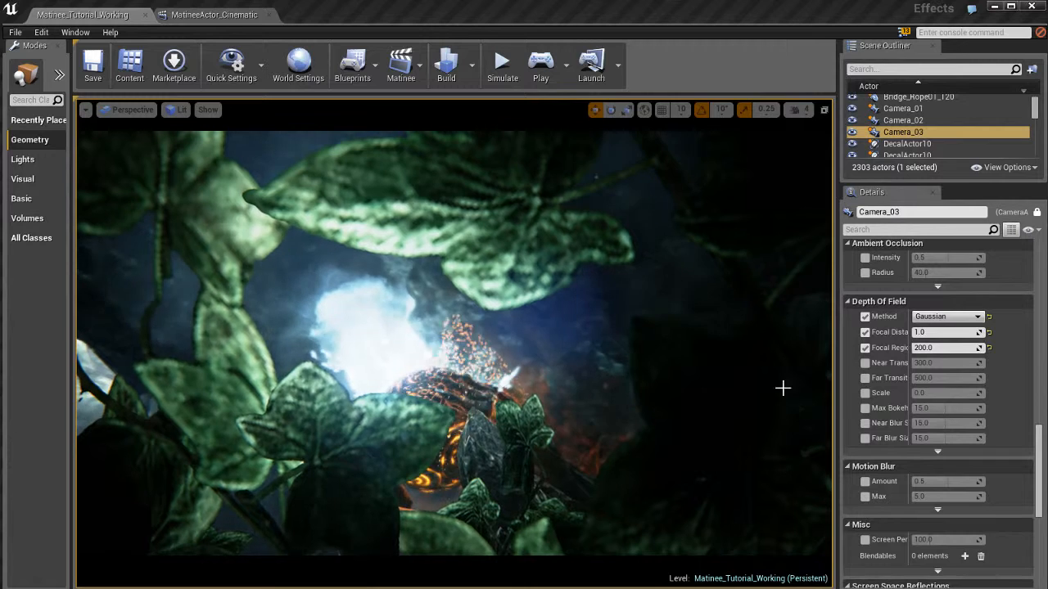
pyautogui.moveTo(909, 324); pyautogui.dragTo(932, 325)
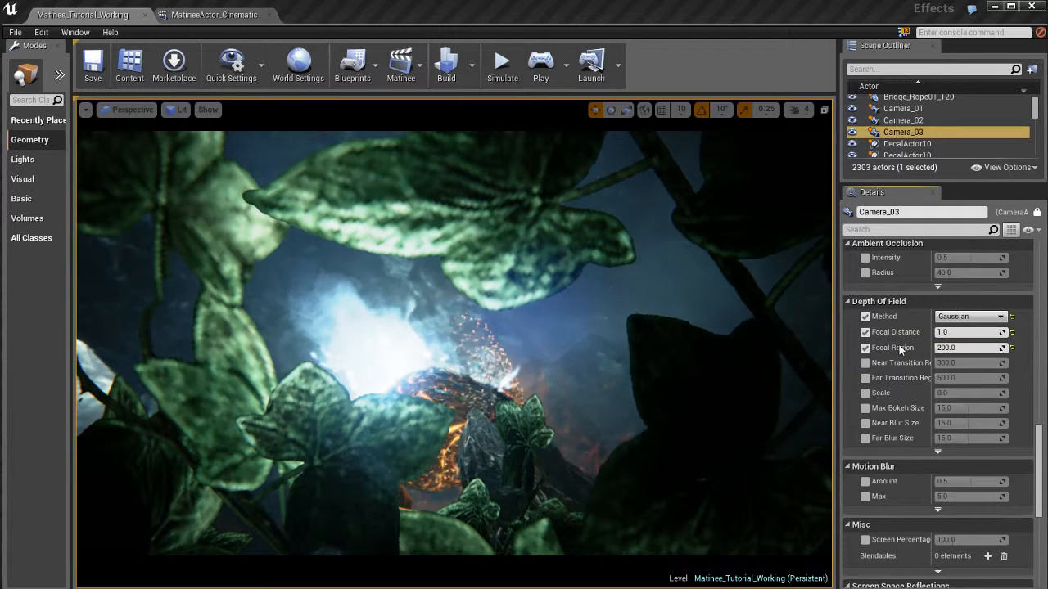
pyautogui.click(223, 15)
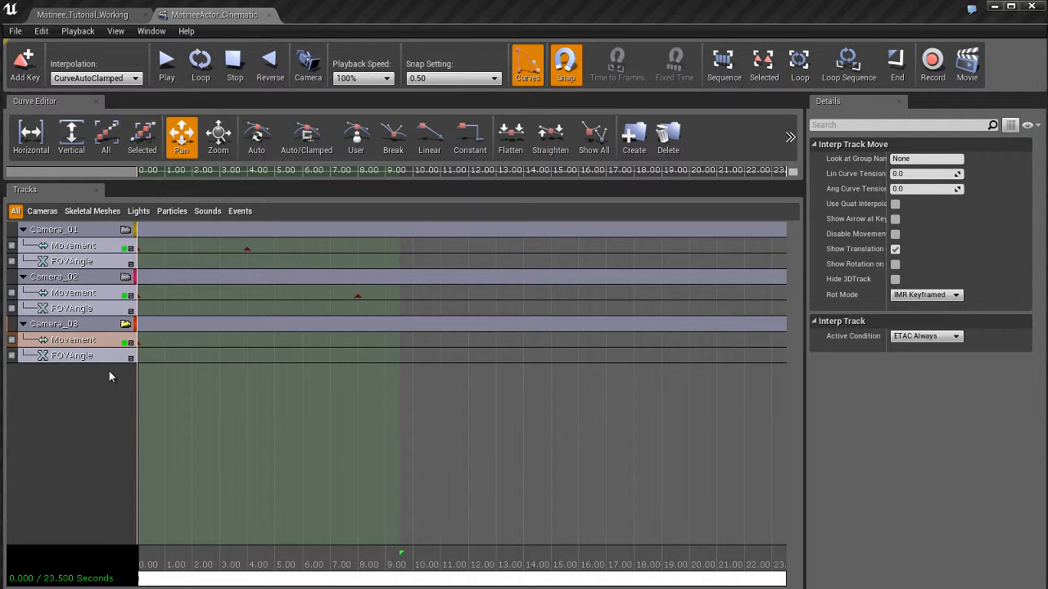
pyautogui.click(100, 327)
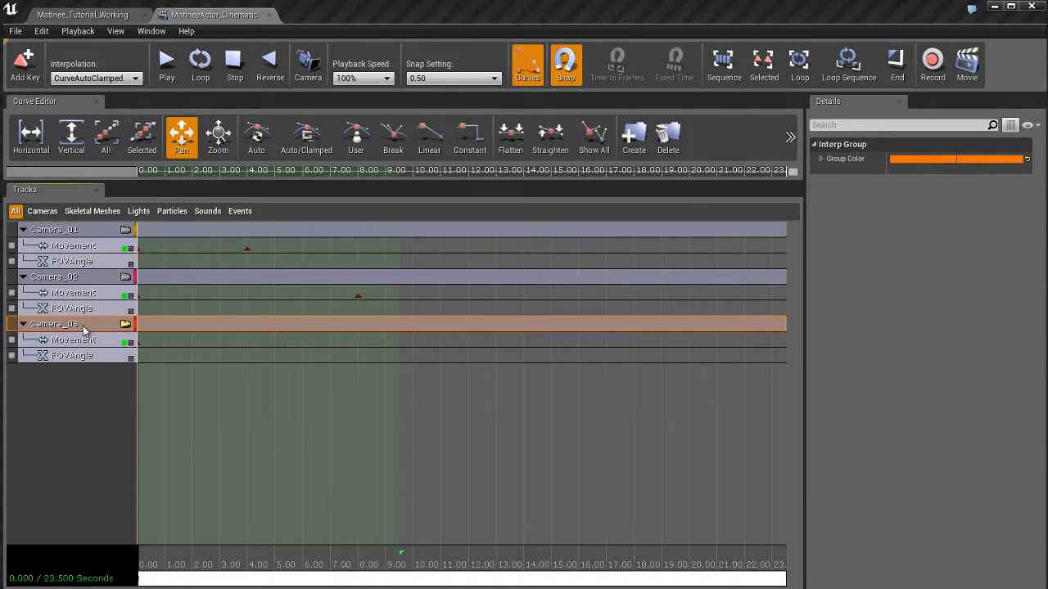
pyautogui.rightClick(93, 329)
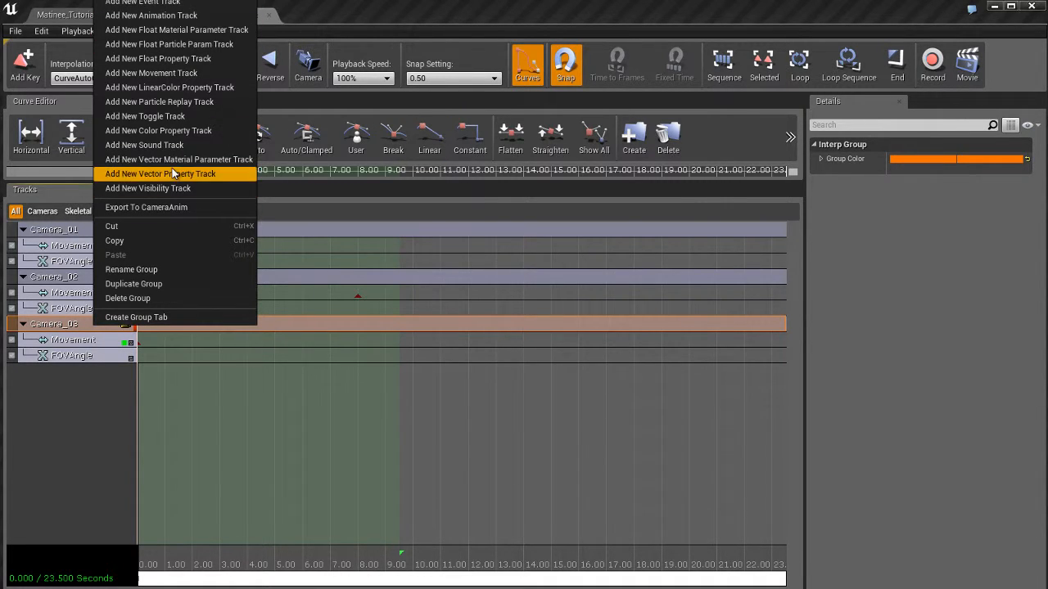
pyautogui.click(129, 398)
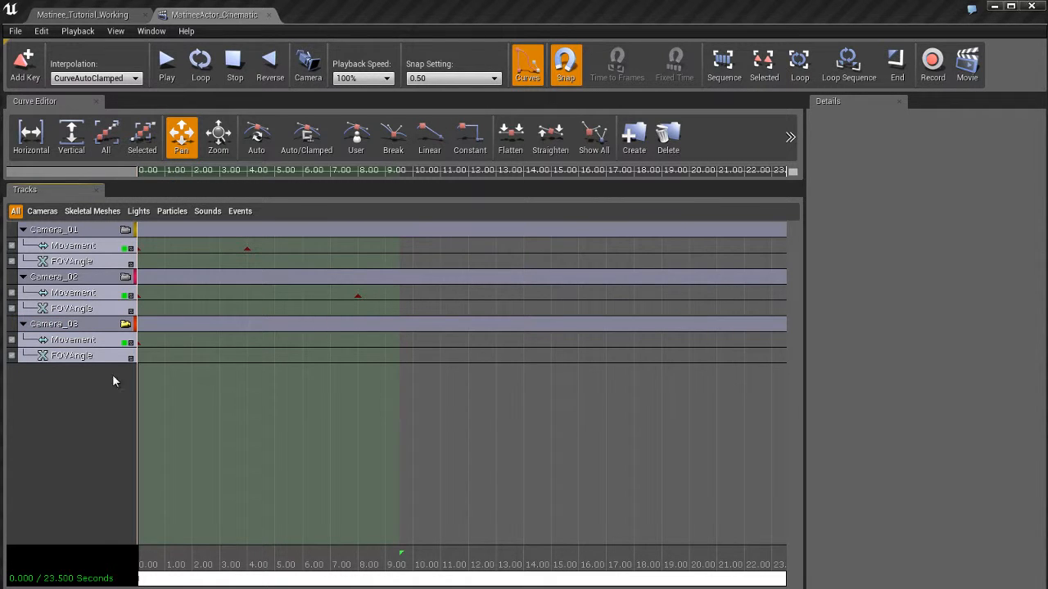
# Undock the MatineeActor_Cinematic editor into a floating window beside Camera_03's details, with the Camera_03 track group in view.
pyautogui.moveTo(215, 15); pyautogui.dragTo(266, 127)
pyautogui.moveTo(413, 119); pyautogui.dragTo(274, 186)
pyautogui.scroll(-1, 269, 417)
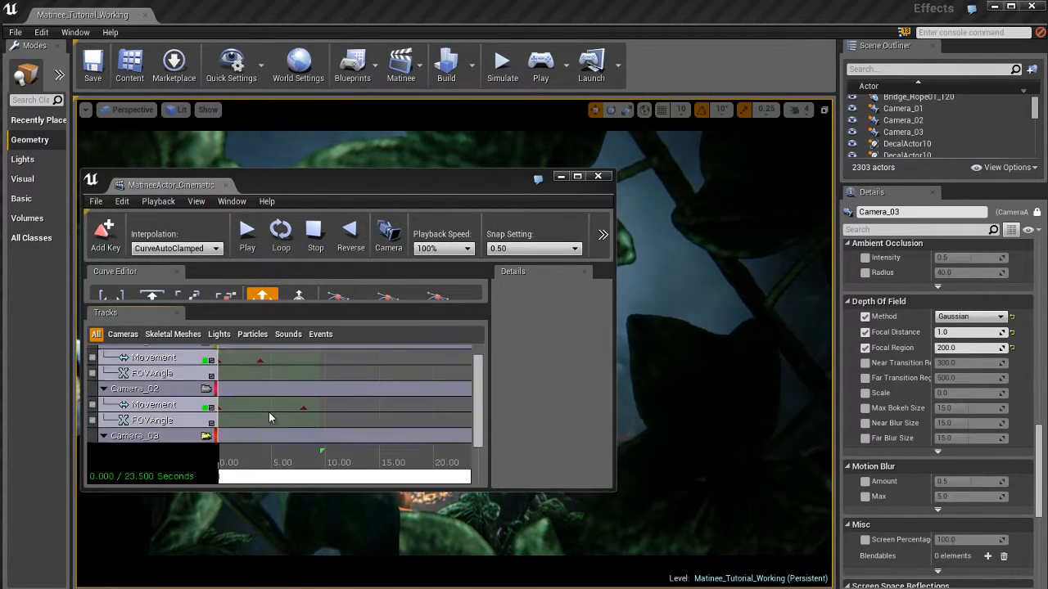
pyautogui.scroll(-2, 269, 418)
# Add a float property track to the Camera_03 group for CameraComponent.PostProcessSettings.DepthOfFieldFocalDistance.
pyautogui.rightClick(166, 399)
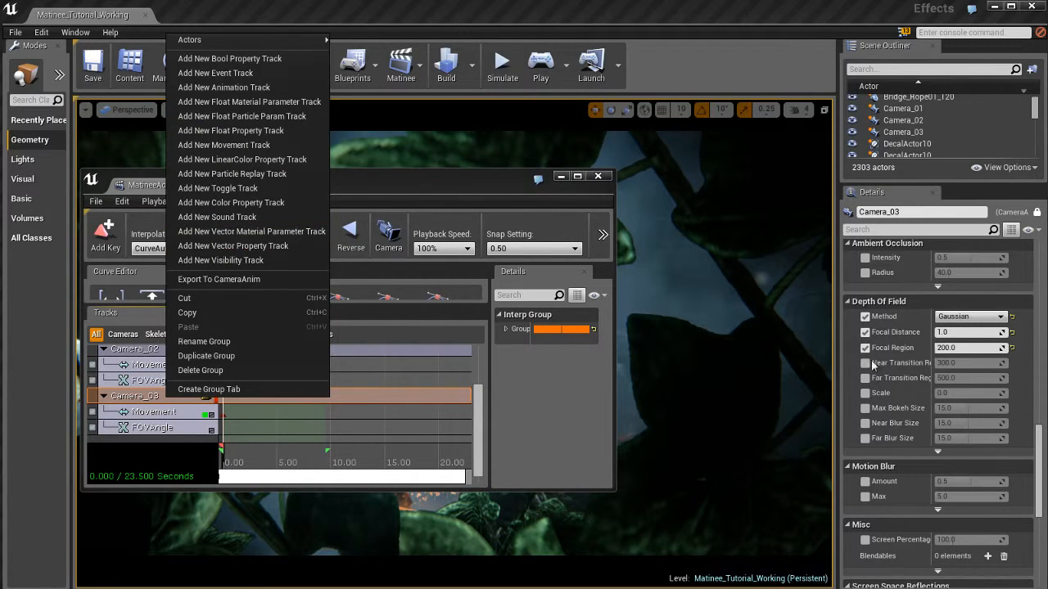
pyautogui.moveTo(913, 382)
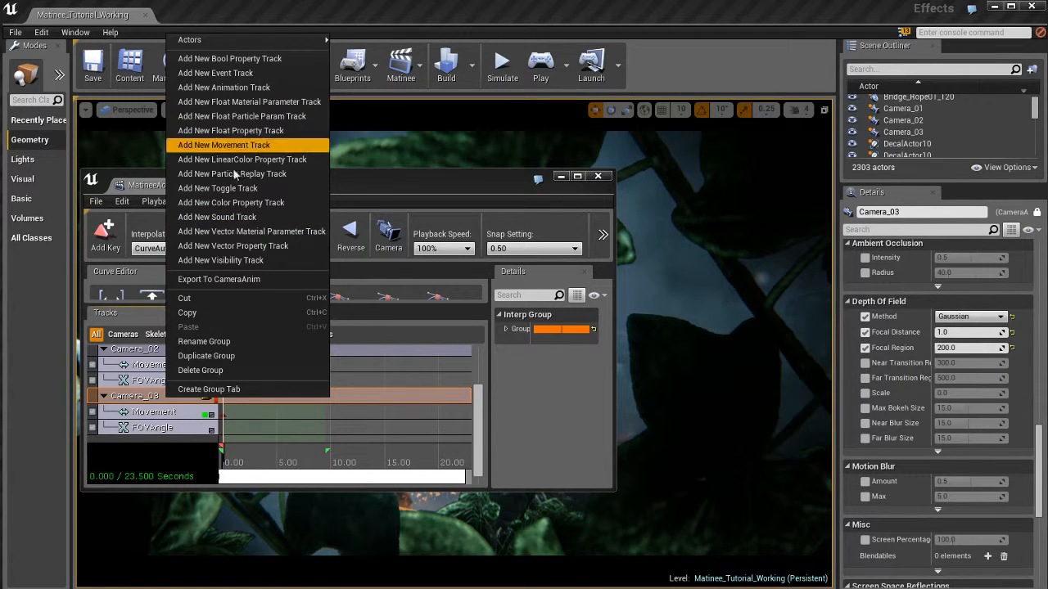
pyautogui.click(228, 132)
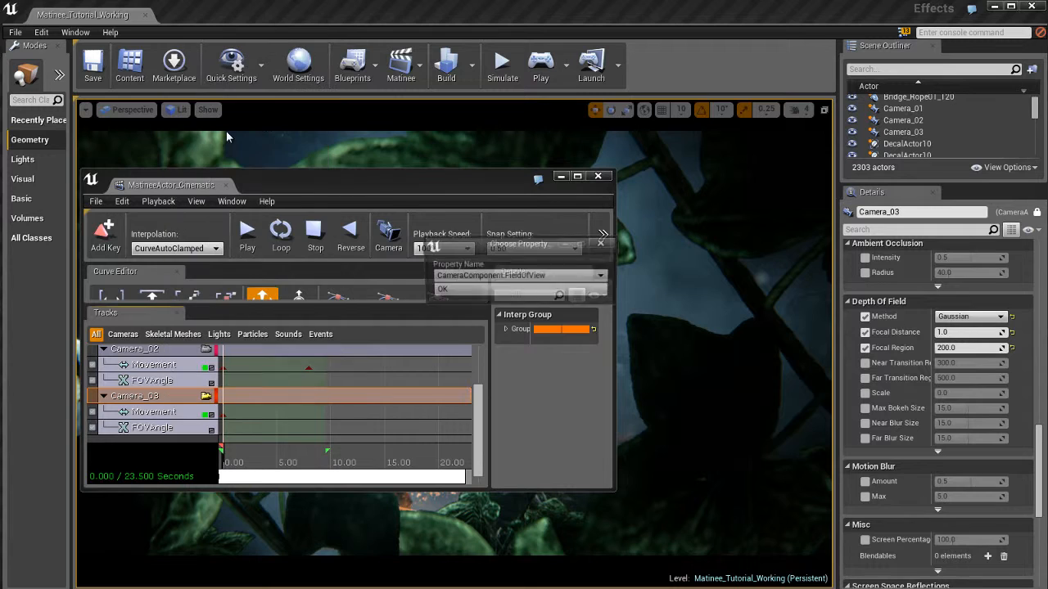
pyautogui.click(521, 277)
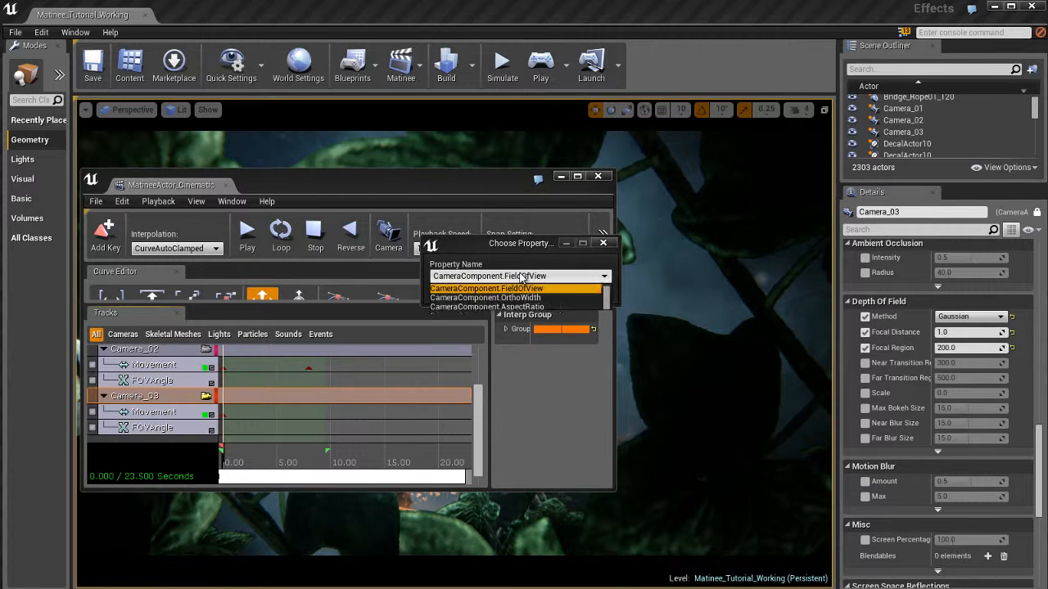
pyautogui.scroll(-10, 553, 408)
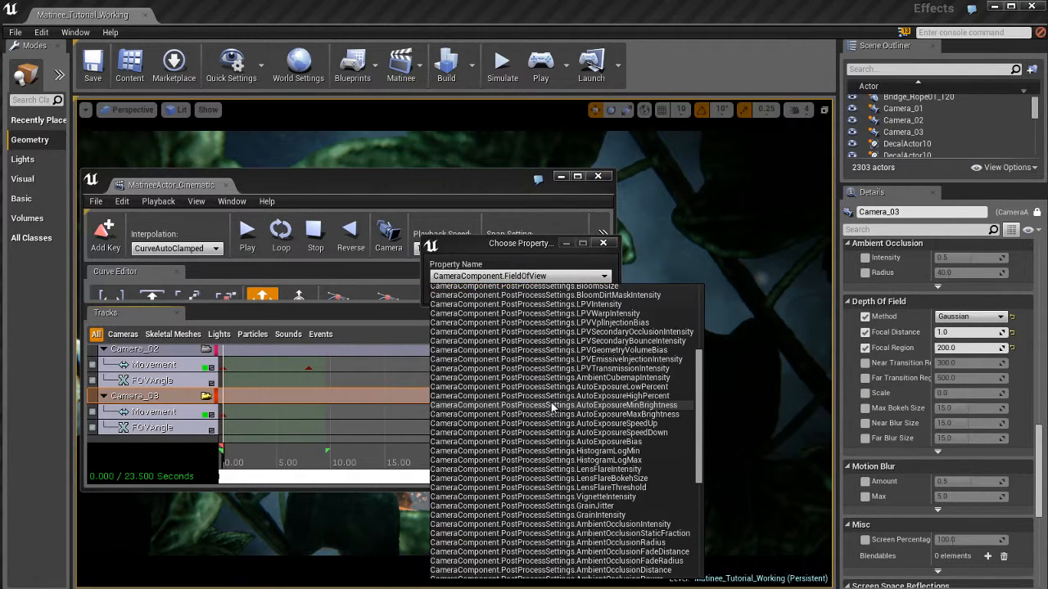
pyautogui.scroll(10, 553, 408)
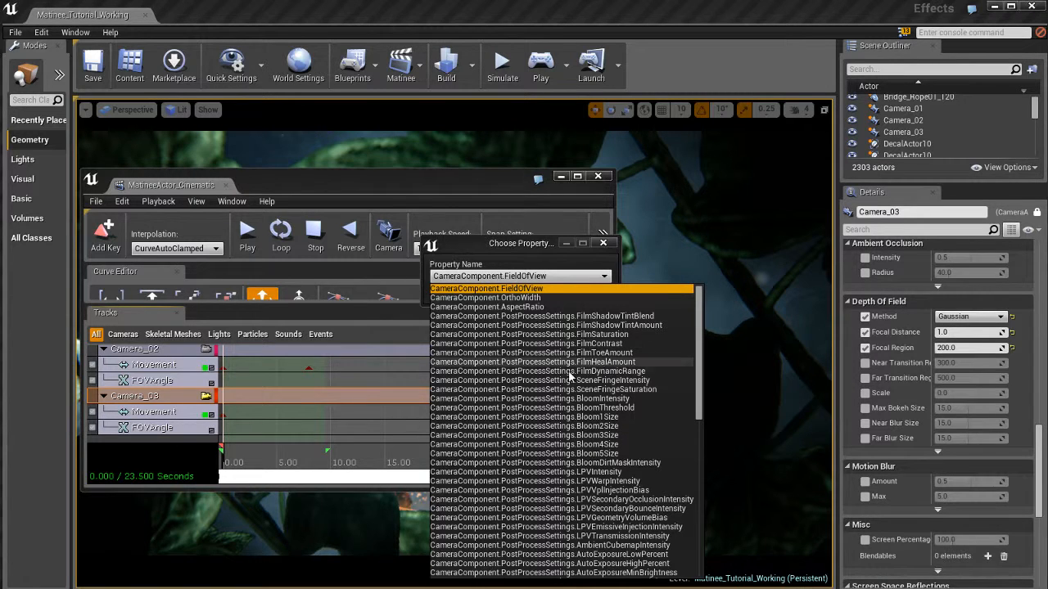
pyautogui.scroll(-8, 573, 376)
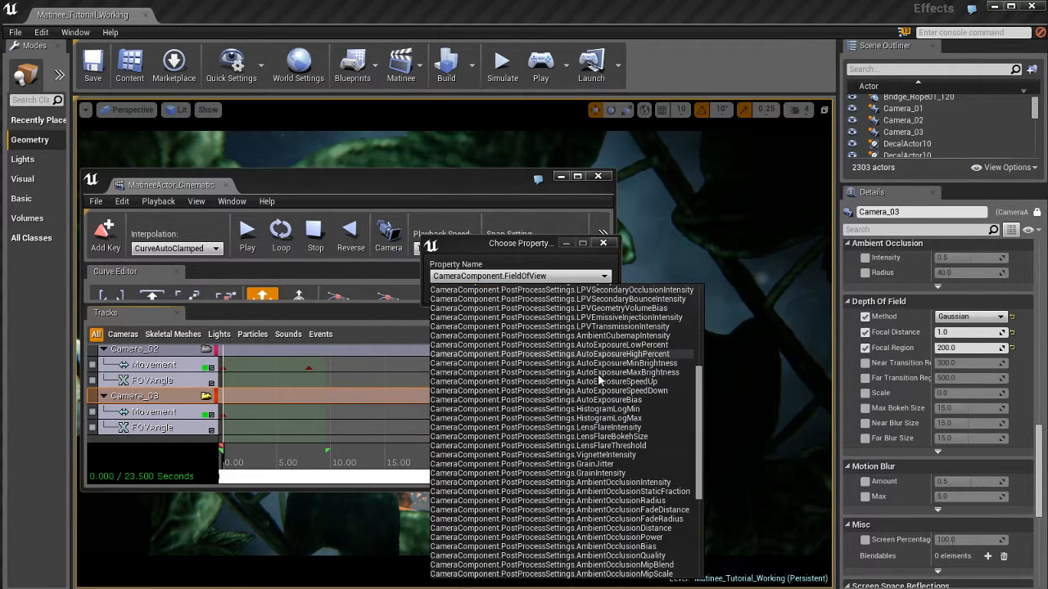
pyautogui.scroll(-1, 531, 360)
pyautogui.scroll(-1, 536, 406)
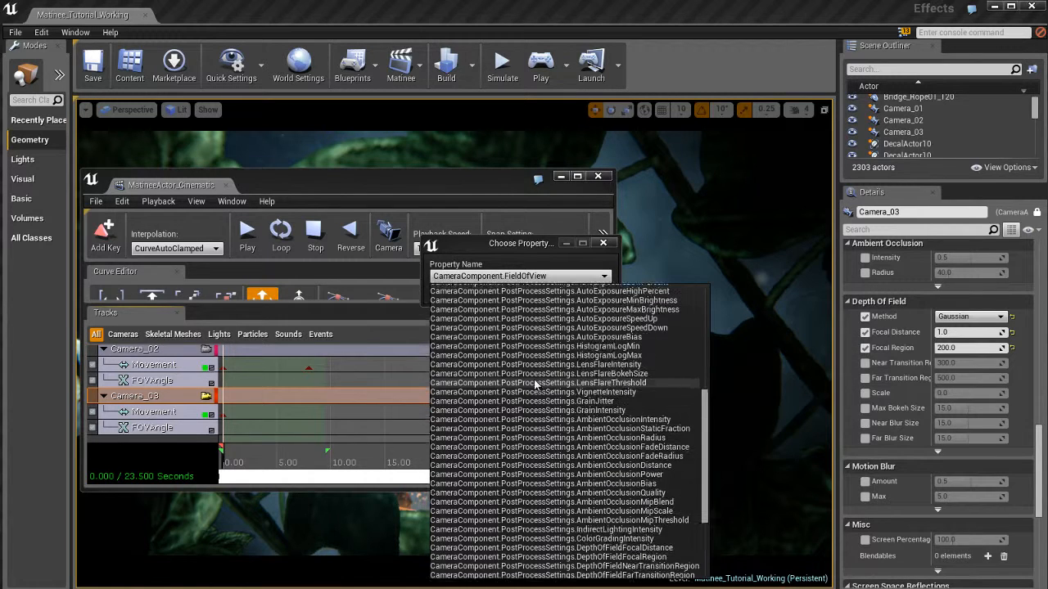
pyautogui.scroll(-2, 534, 383)
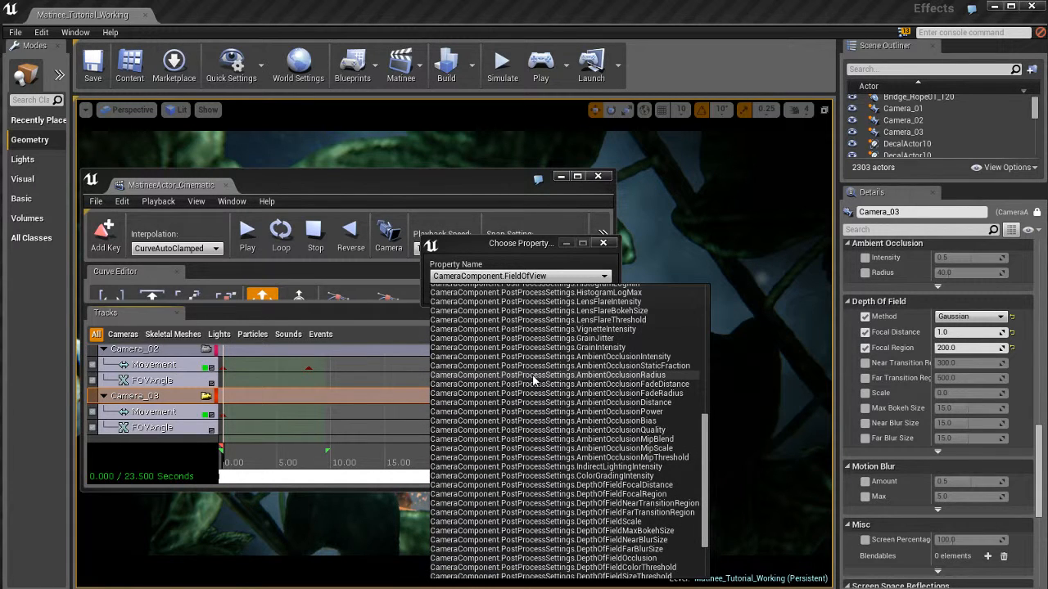
pyautogui.scroll(-3, 533, 381)
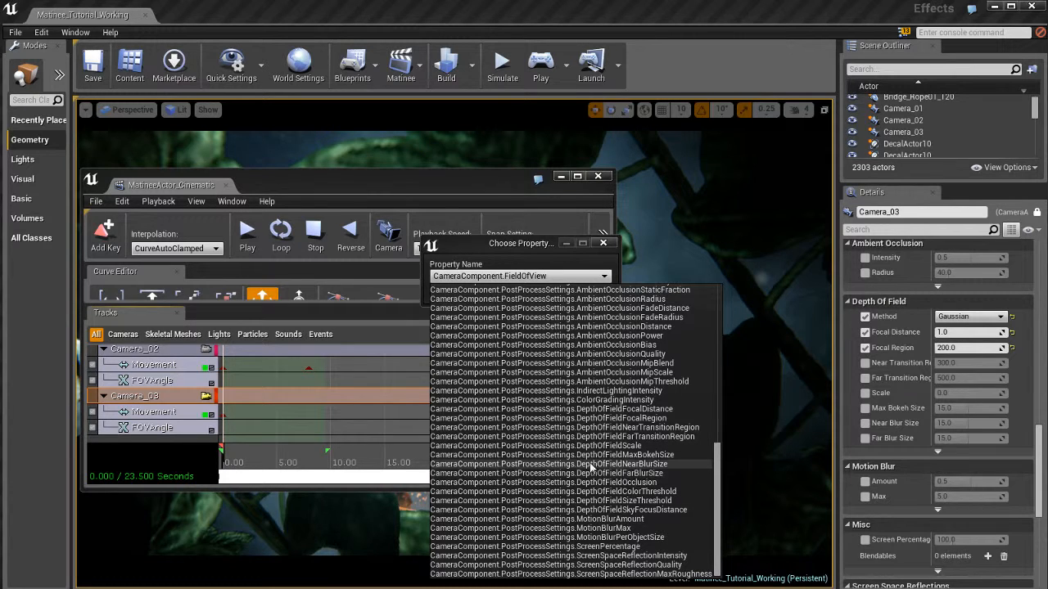
pyautogui.click(638, 411)
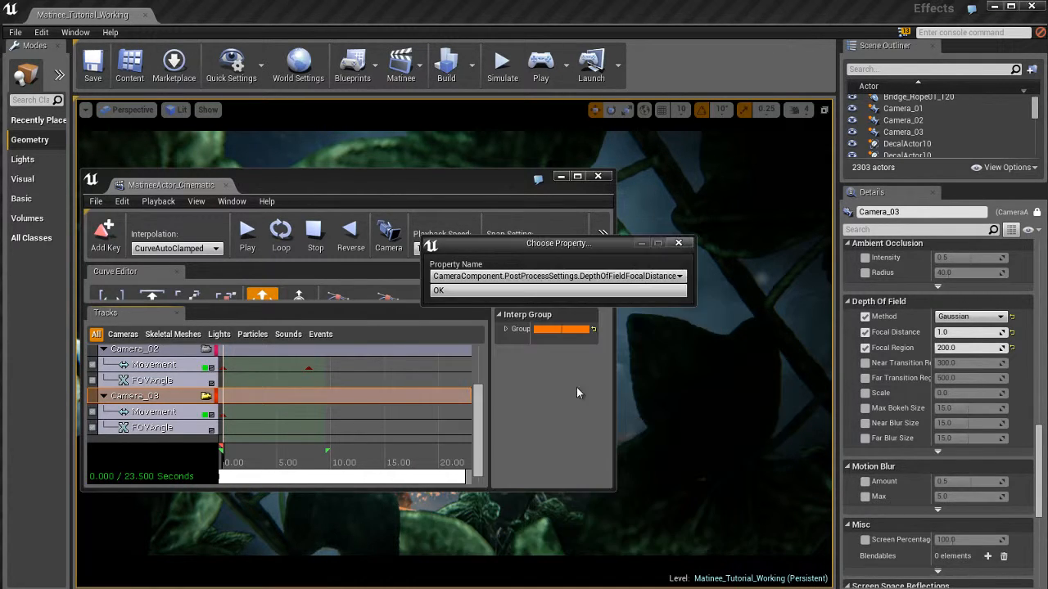
pyautogui.click(533, 293)
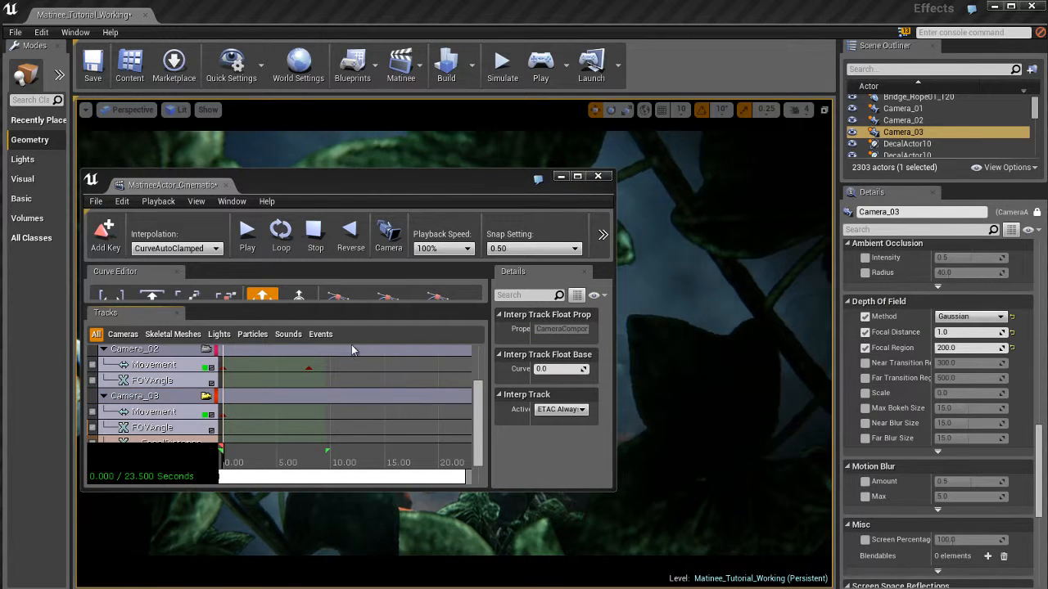
# Dock the Matinee editor again and add a float property track for CameraComponent.PostProcessSettings.DepthOfFieldFocalRegion to the Camera_03 group.
pyautogui.doubleClick(182, 186)
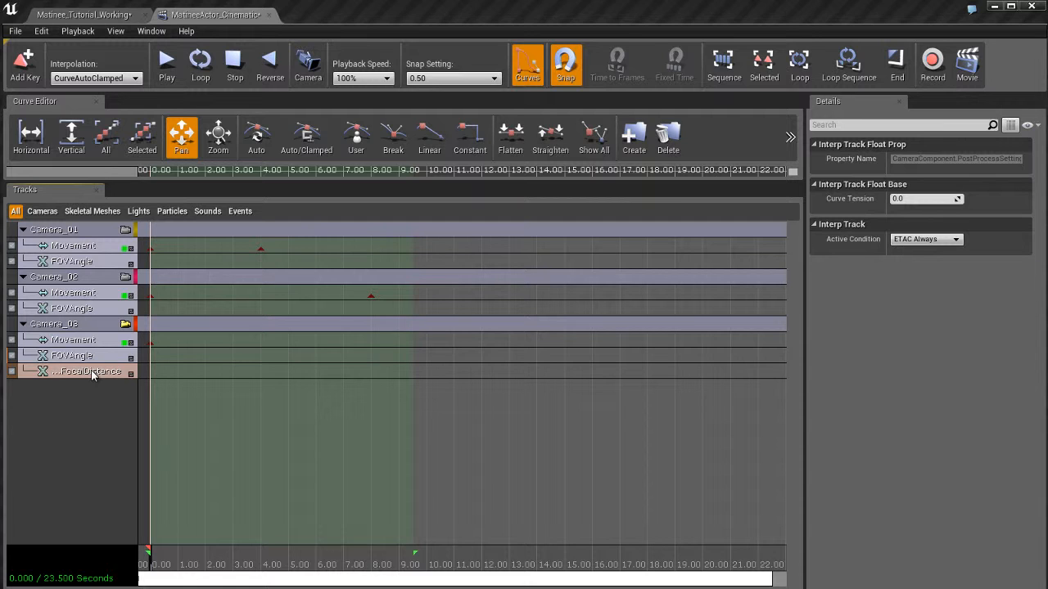
pyautogui.rightClick(90, 327)
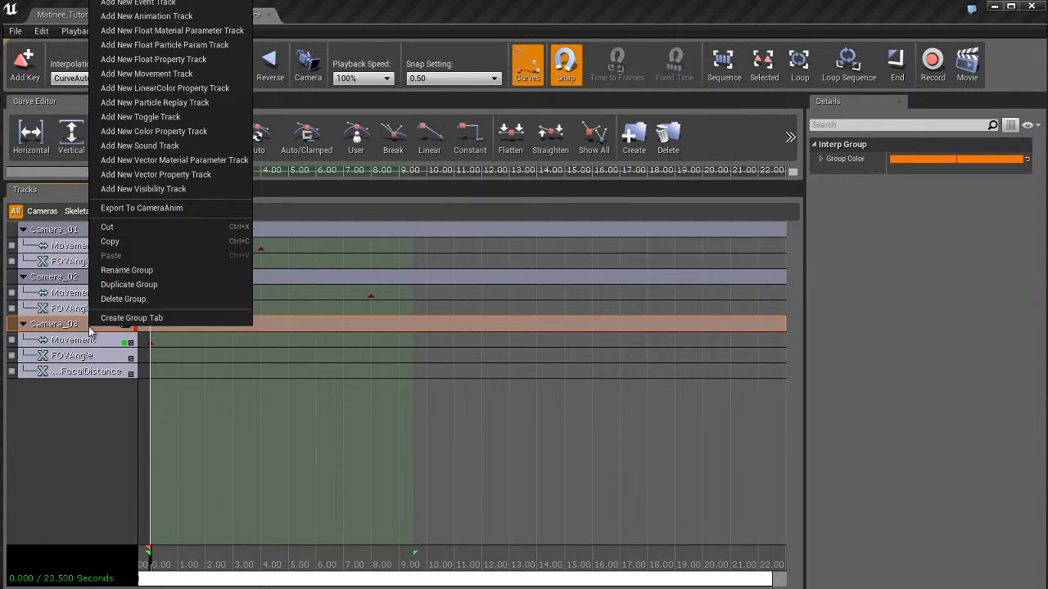
pyautogui.click(178, 61)
pyautogui.click(517, 276)
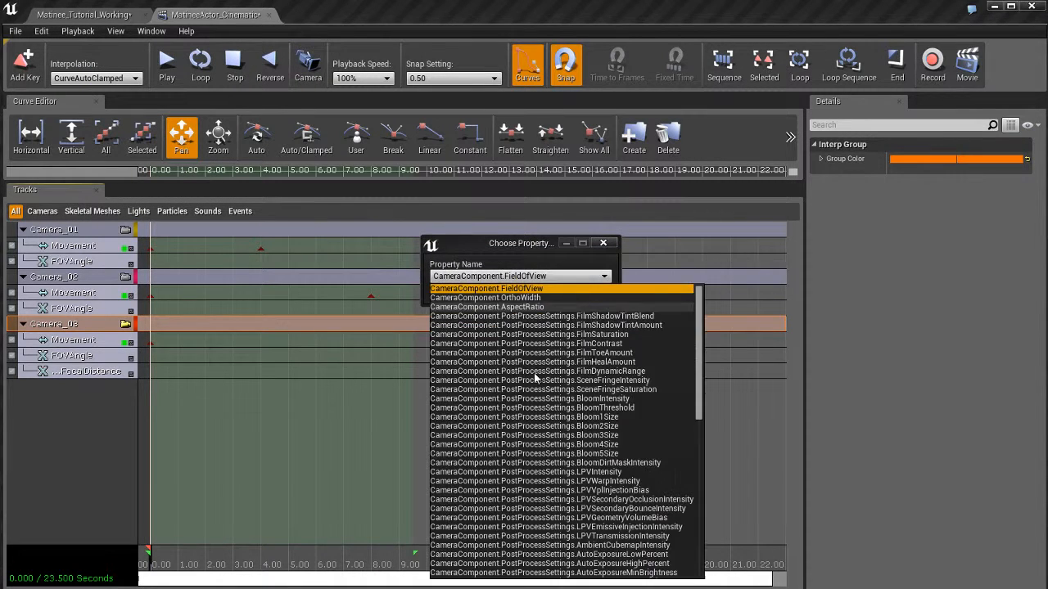
pyautogui.scroll(-15, 557, 446)
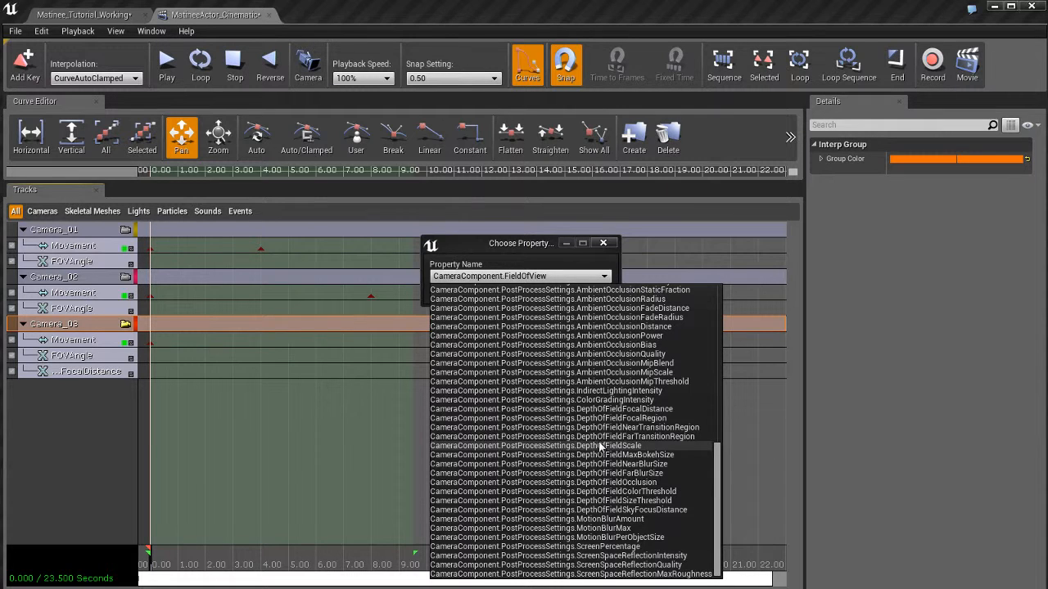
pyautogui.click(657, 420)
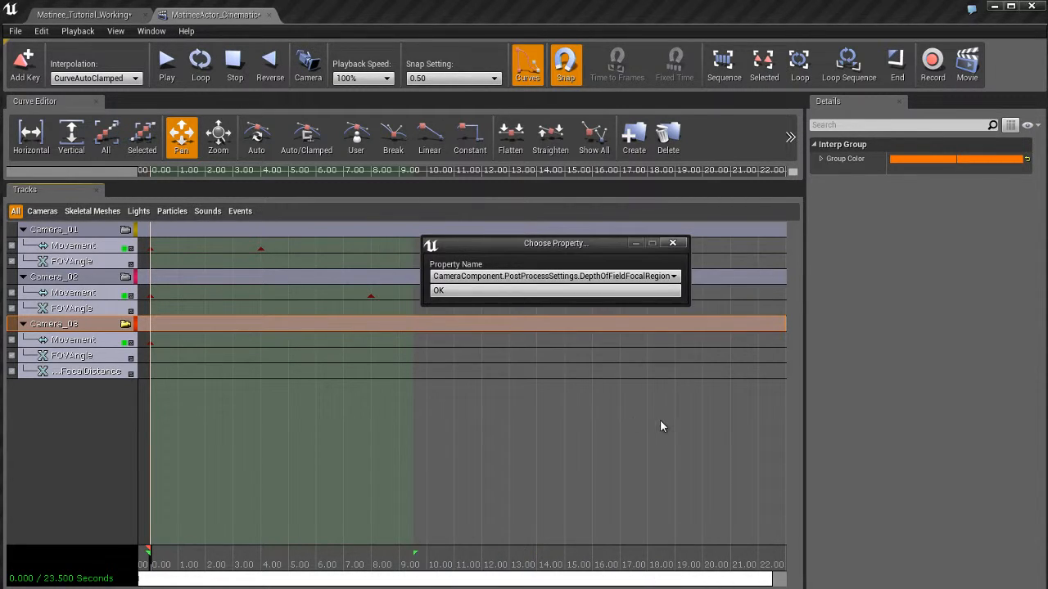
pyautogui.click(559, 293)
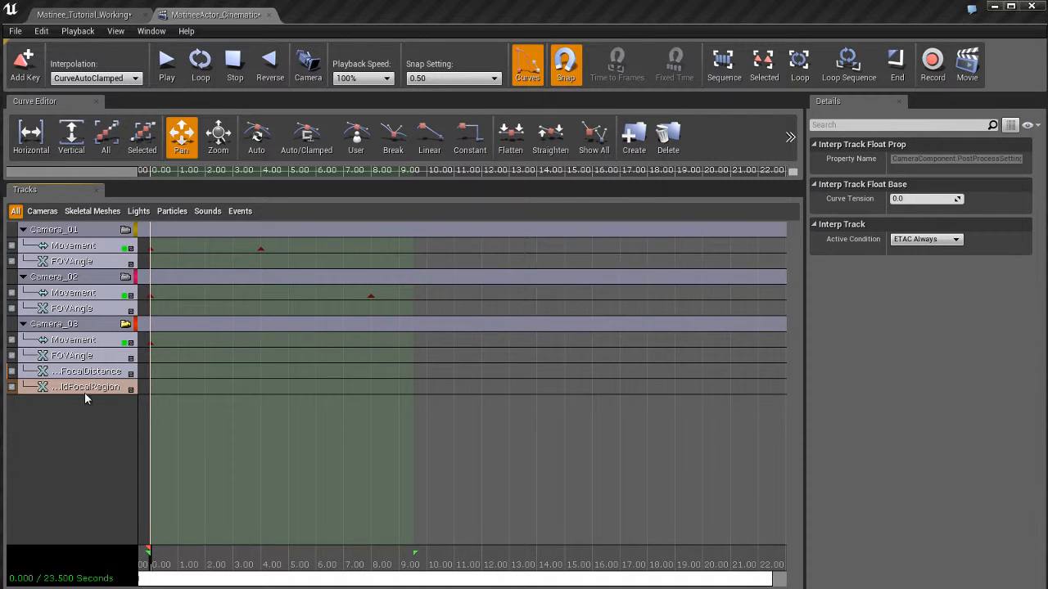
# In the level editor, try a Depth Of Field Focal Region of 10 on Camera_03, and set it to 100.
pyautogui.click(100, 378)
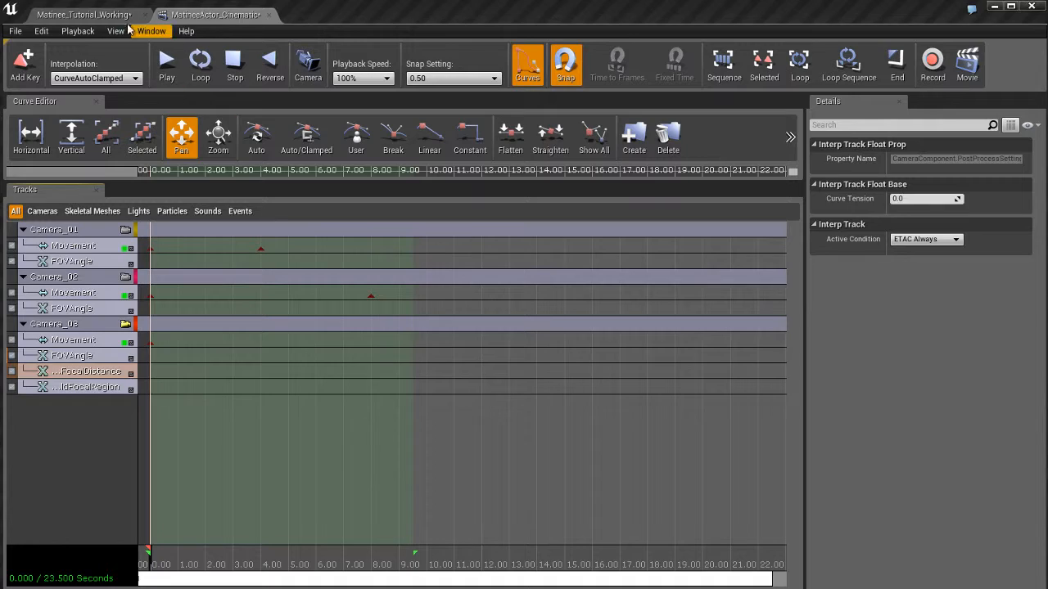
pyautogui.click(84, 15)
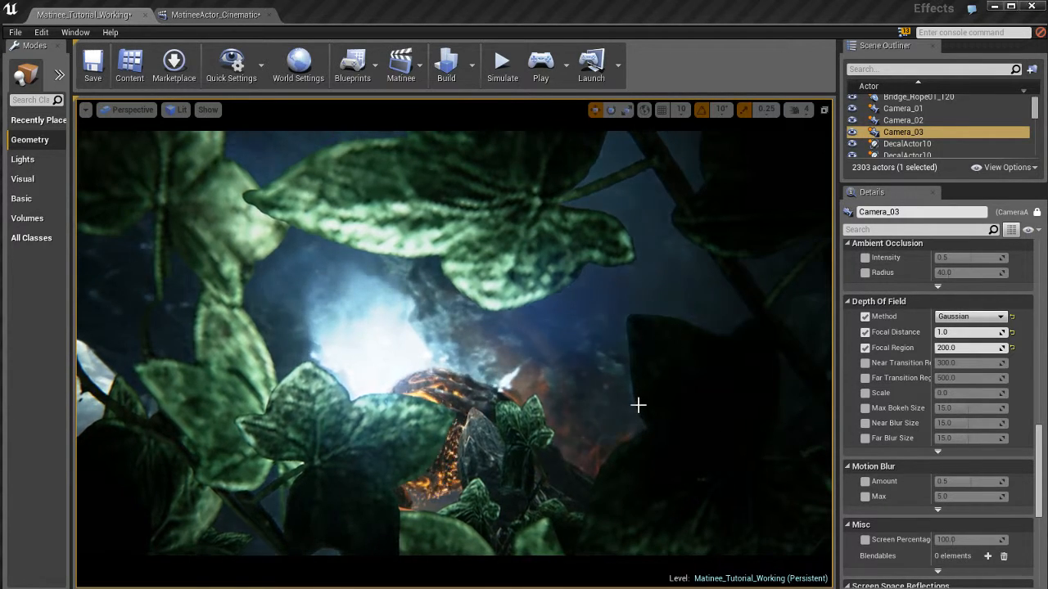
pyautogui.click(976, 349)
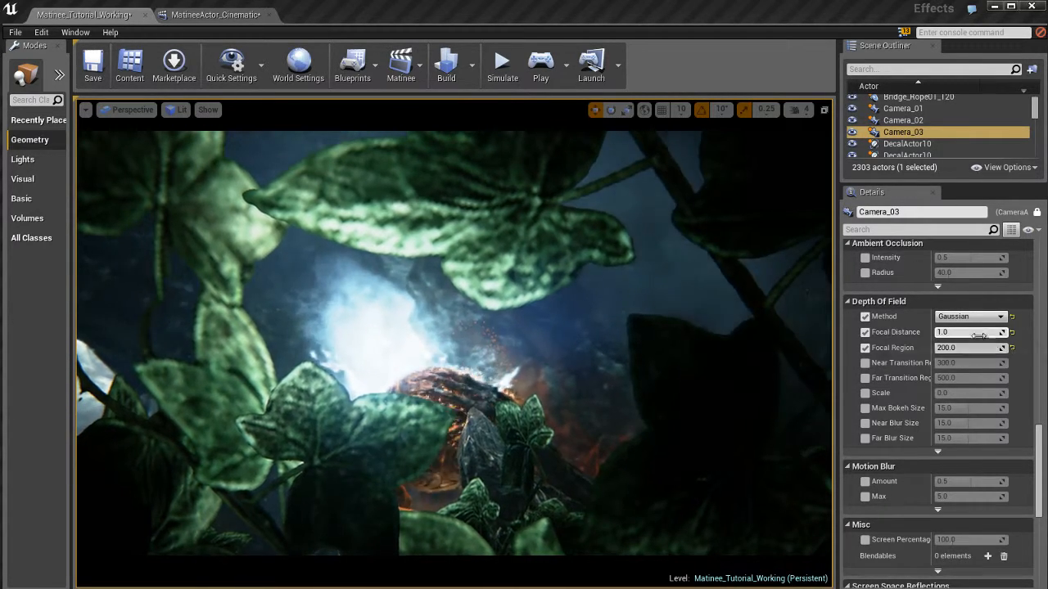
pyautogui.write('50')
pyautogui.press('Return')
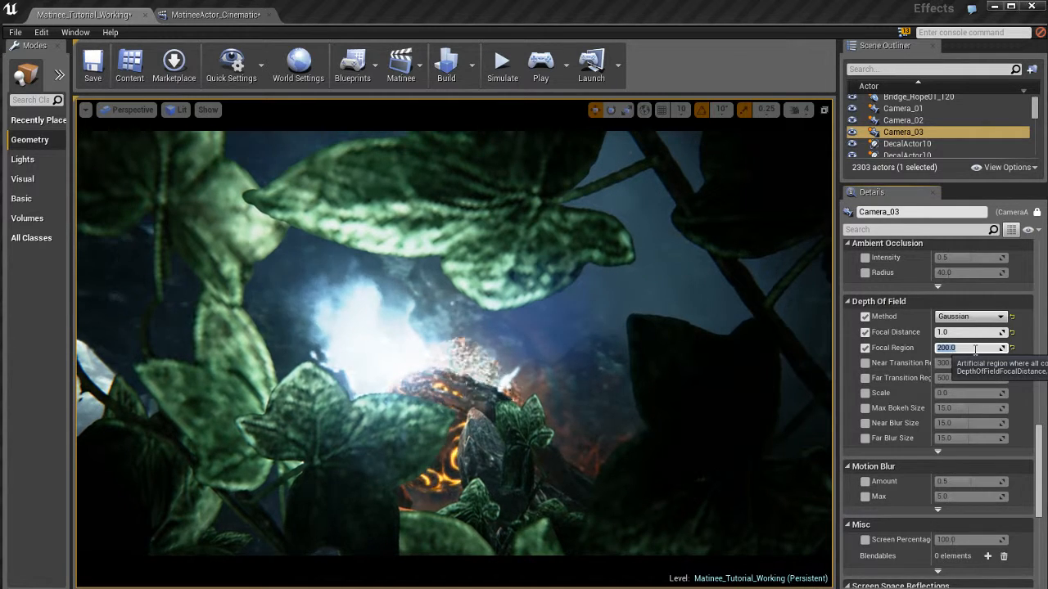
pyautogui.write('10')
pyautogui.press('Return')
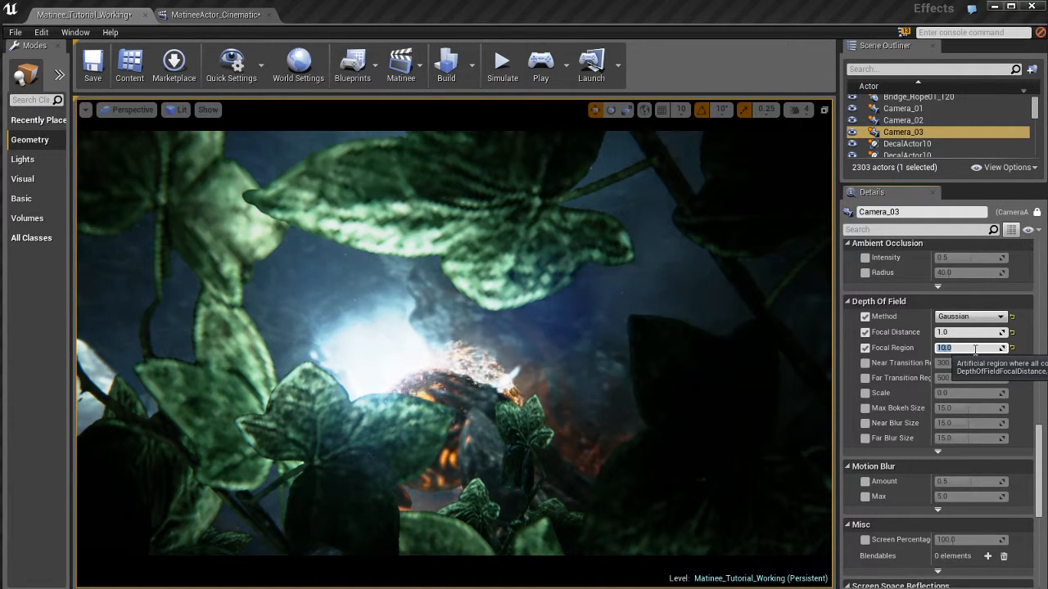
pyautogui.write('100')
pyautogui.press('Return')
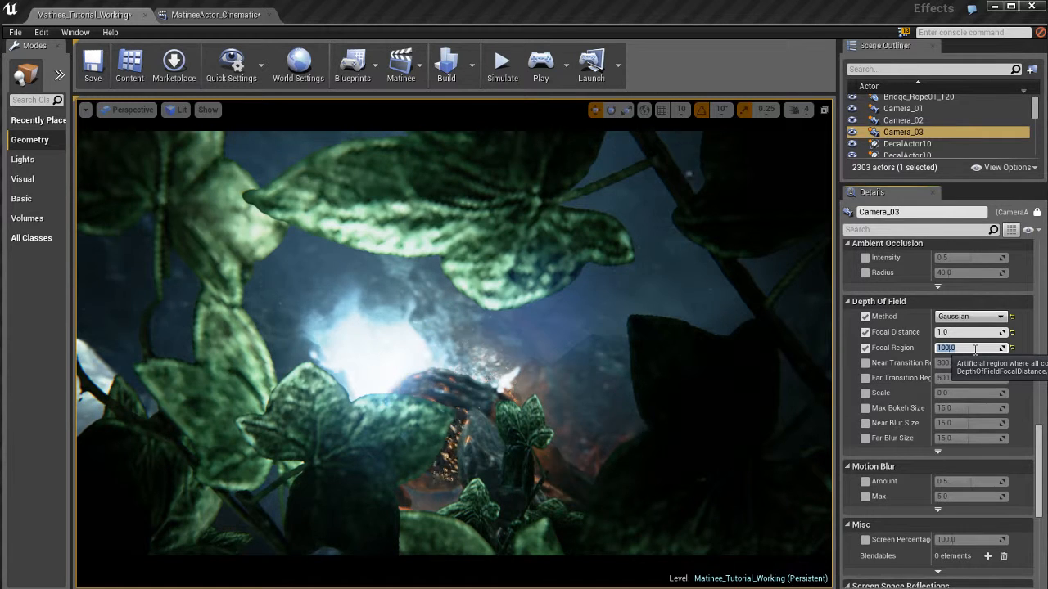
# Set Camera_03's Depth Of Field Focal Region to 50 and return to the MatineeActor_Cinematic editor.
pyautogui.write('50')
pyautogui.press('Return')
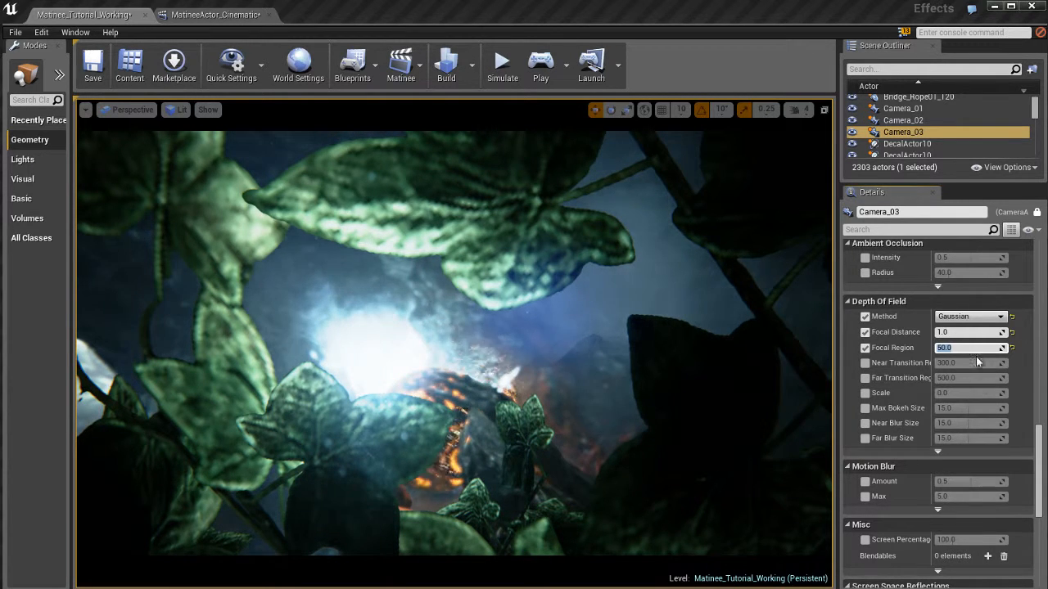
pyautogui.press('Tab')
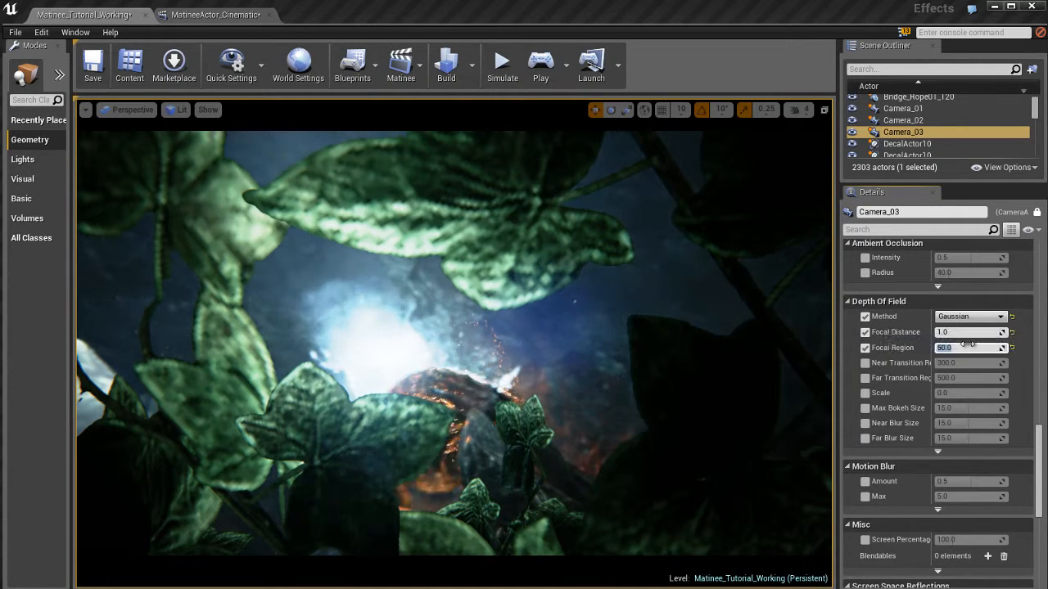
pyautogui.click(234, 16)
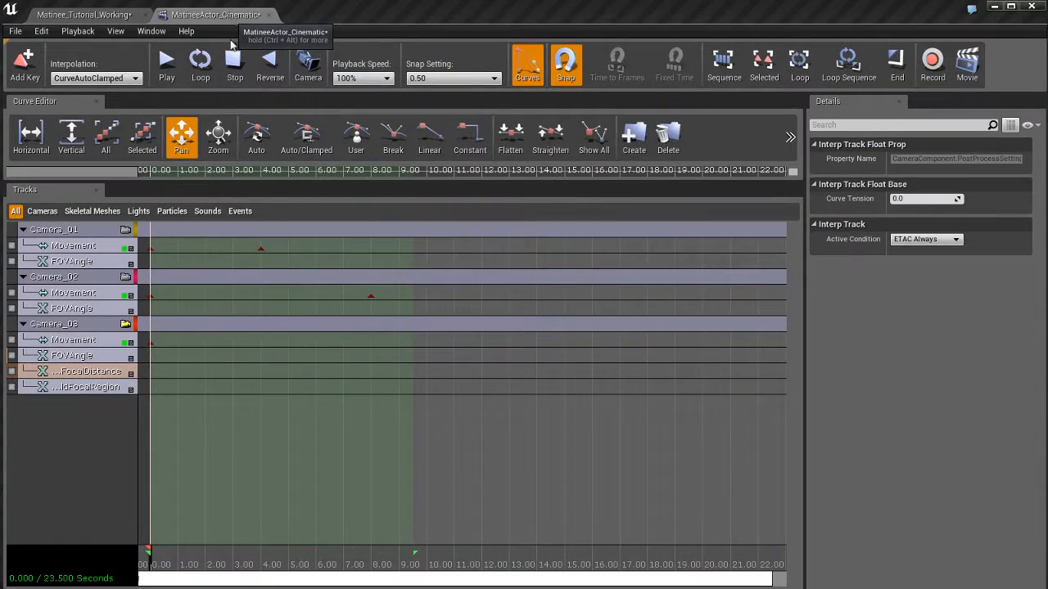
# Try to add a key to Camera_03's focal distance and focal region tracks together at 0.00 s.
pyautogui.keyDown('ctrl'); pyautogui.click(94, 388); pyautogui.keyUp('ctrl')
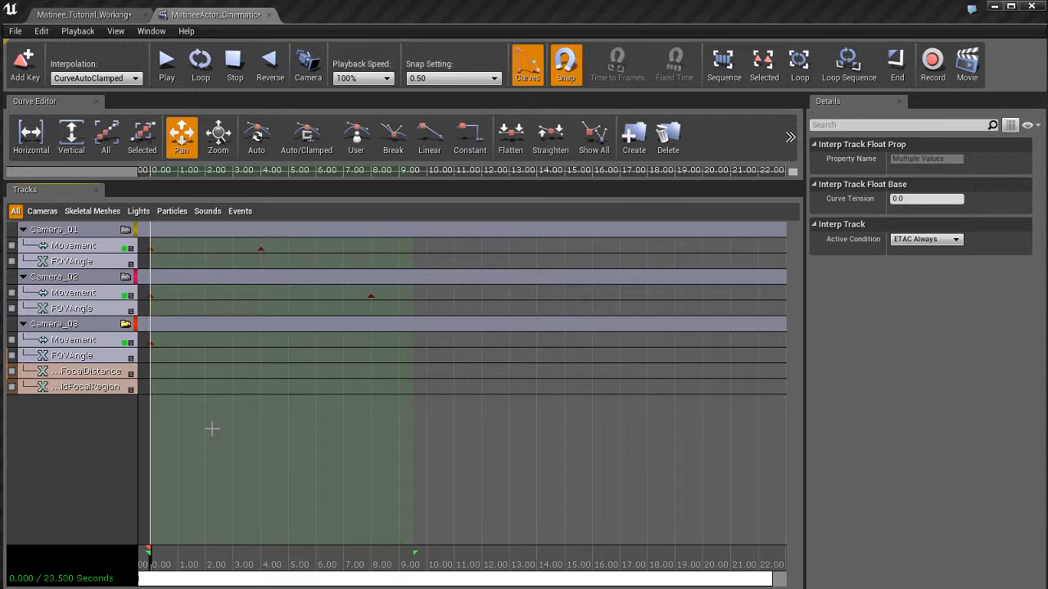
pyautogui.press('Return')
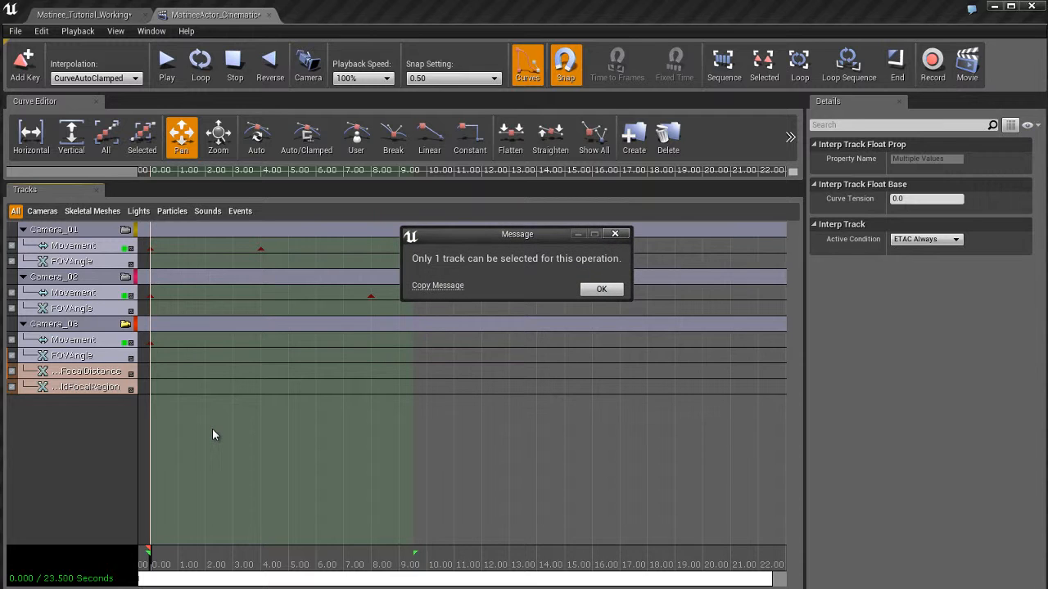
pyautogui.click(602, 289)
# Add a key at 0.00 s to Camera_03's focal distance track and another to its focal region track.
pyautogui.keyDown('ctrl'); pyautogui.click(107, 376); pyautogui.keyUp('ctrl')
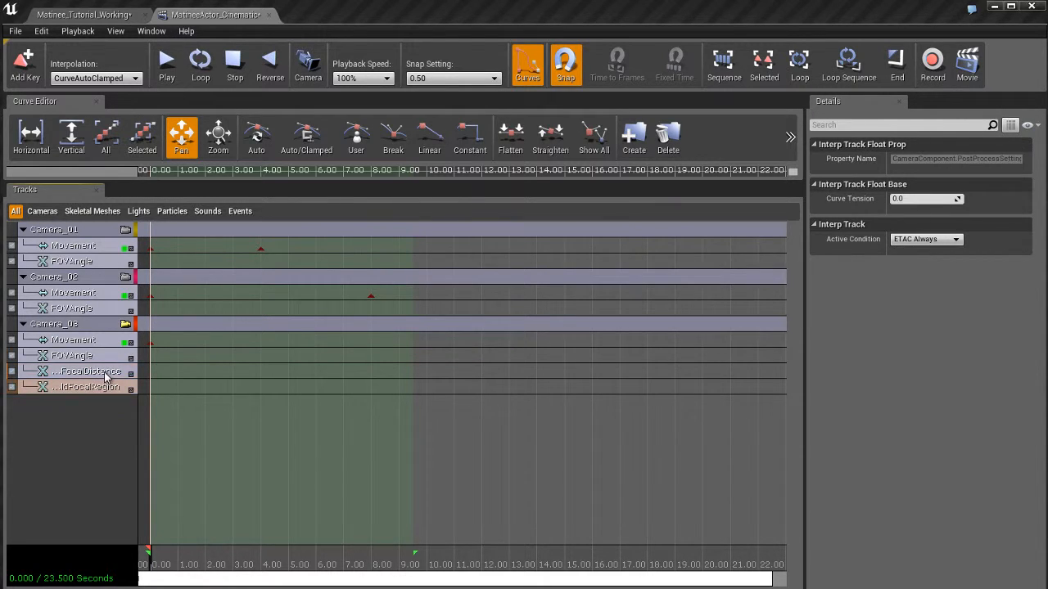
pyautogui.press('Return')
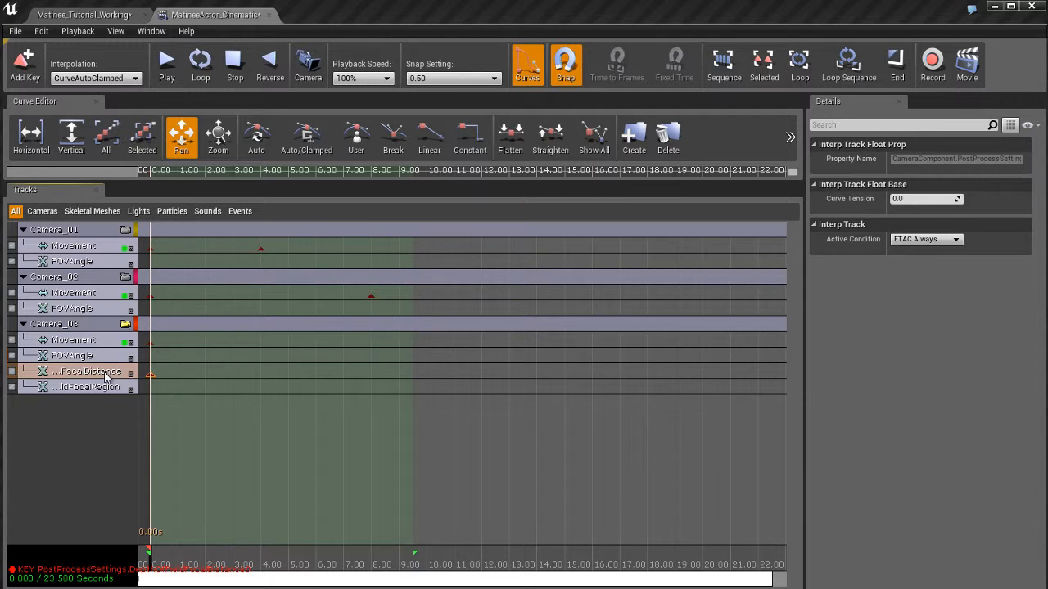
pyautogui.click(106, 389)
pyautogui.press('Return')
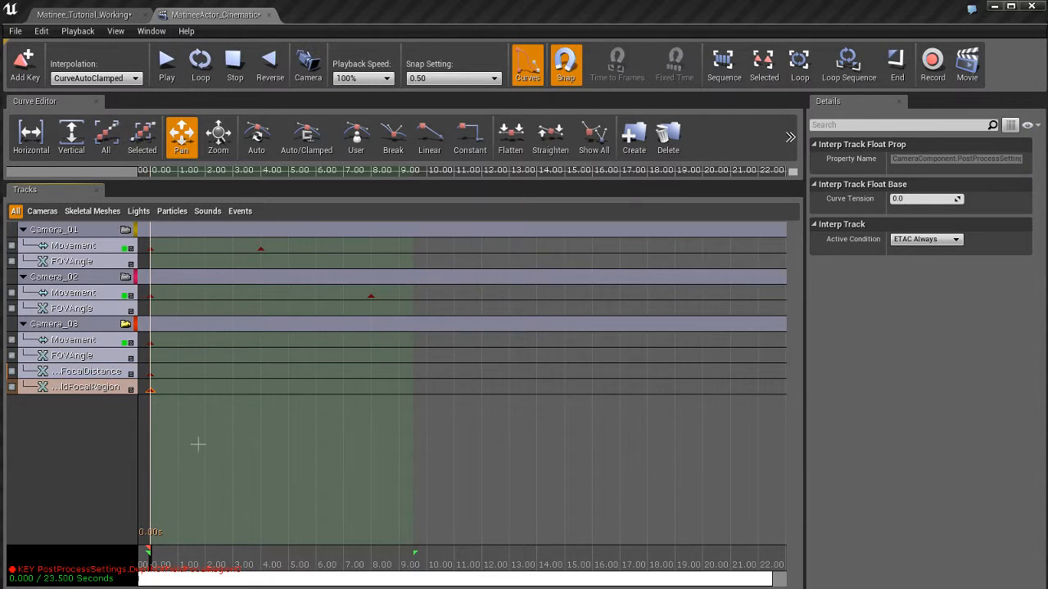
# Check the values stored in the focal distance and focal region keys at 0.00 s, and the camera view in the level editor.
pyautogui.click(150, 376)
pyautogui.rightClick(150, 374)
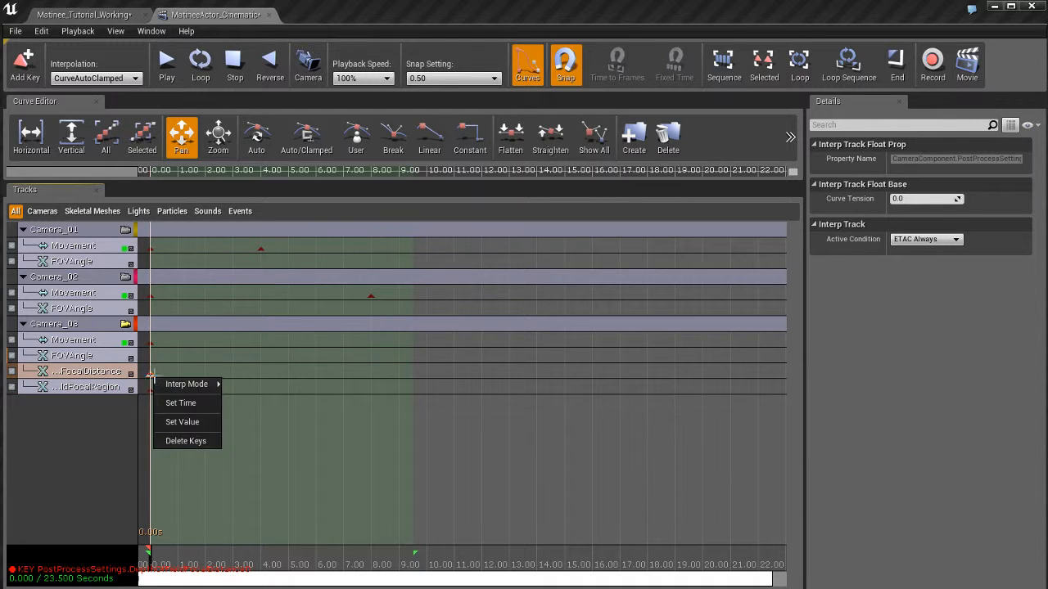
pyautogui.click(184, 421)
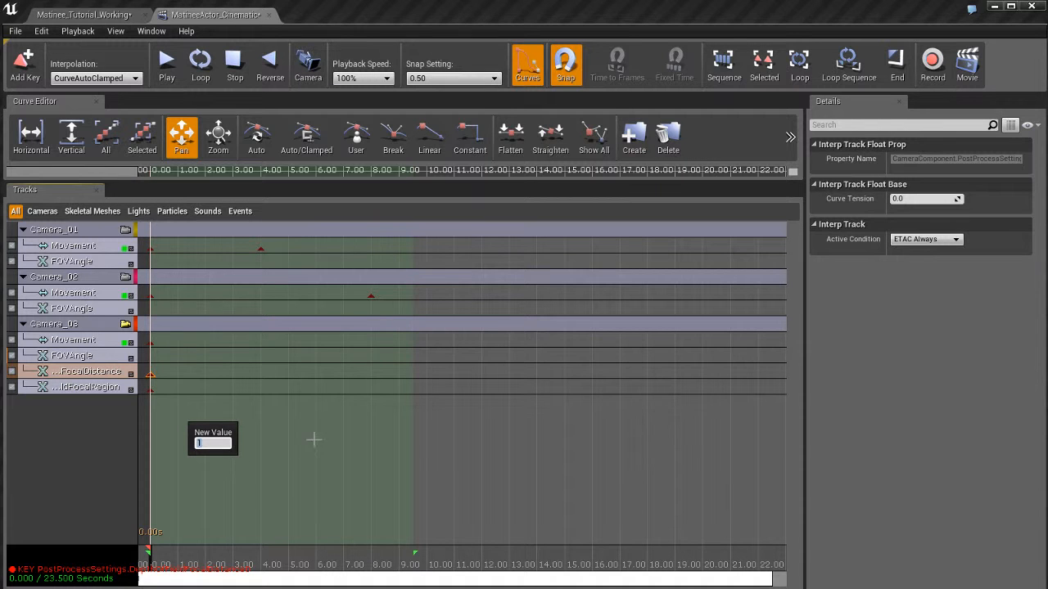
pyautogui.click(148, 391)
pyautogui.rightClick(153, 397)
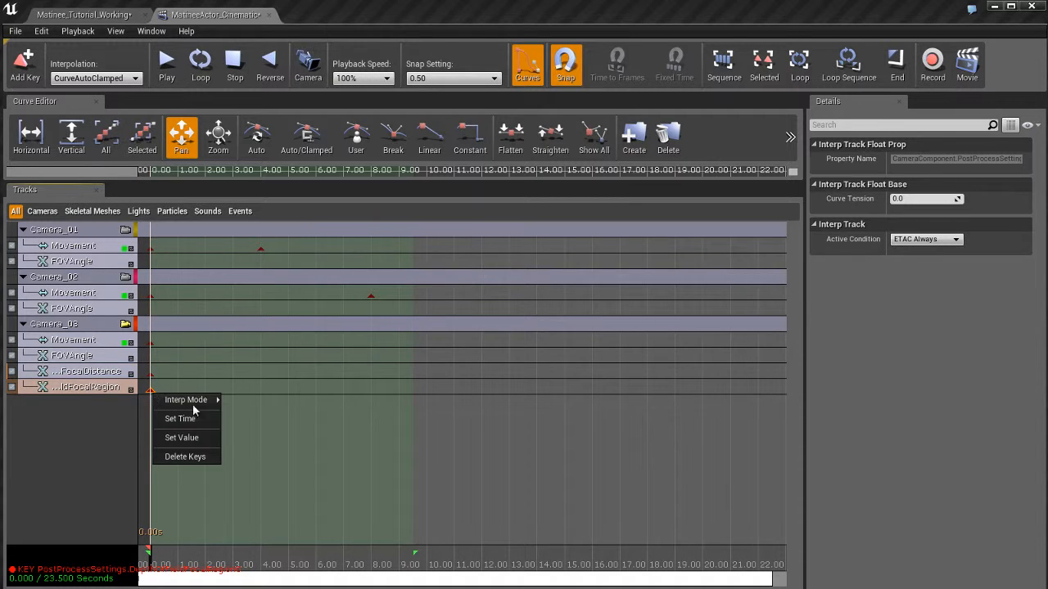
pyautogui.click(184, 434)
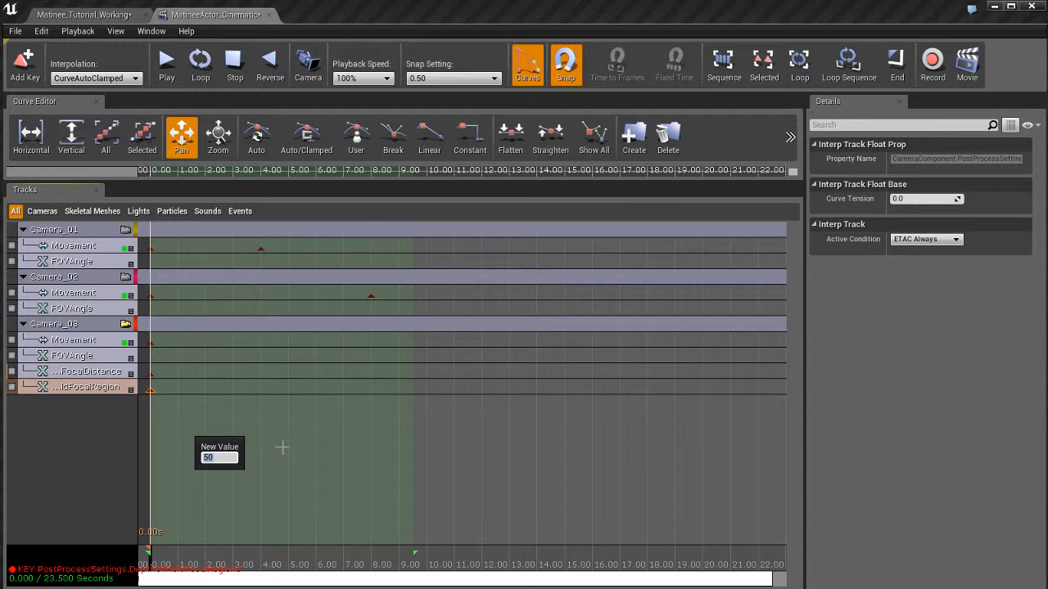
pyautogui.click(117, 17)
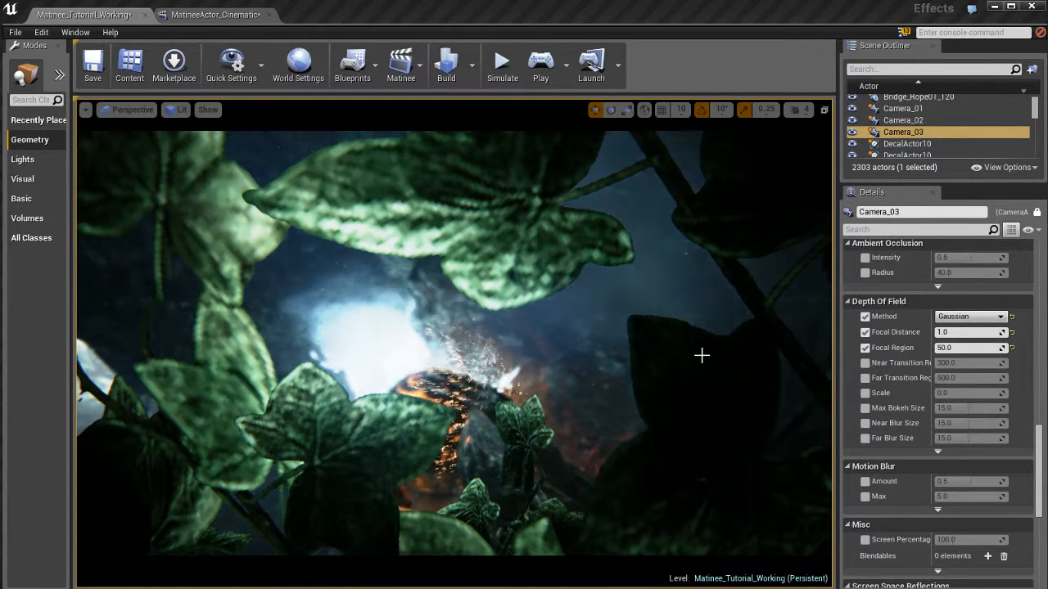
pyautogui.click(221, 18)
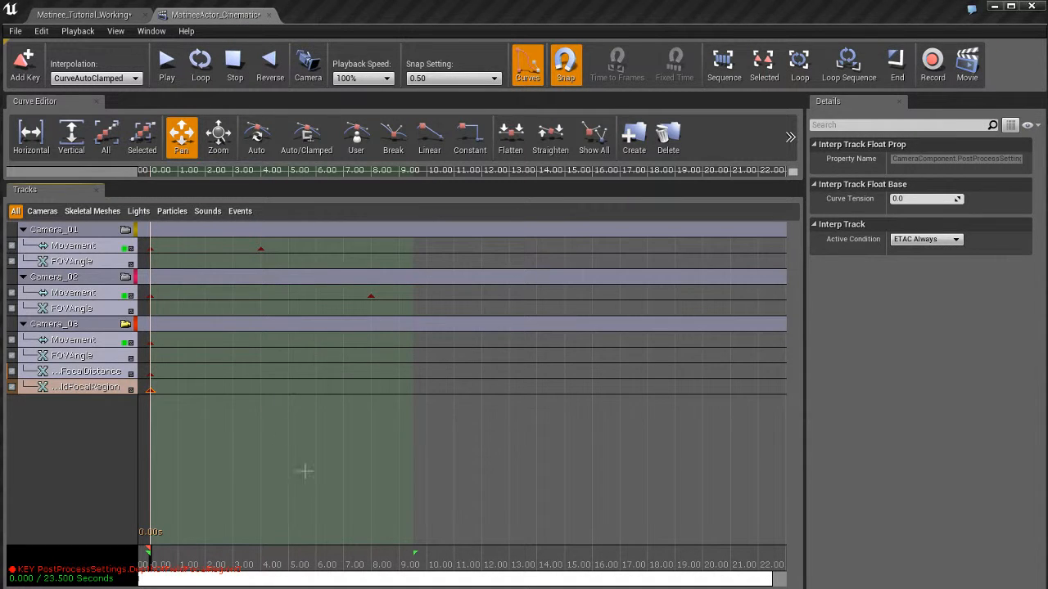
# Move the time to 5.00 s and add a key there to both the focal distance and focal region tracks of Camera_03.
pyautogui.moveTo(168, 565); pyautogui.dragTo(289, 561)
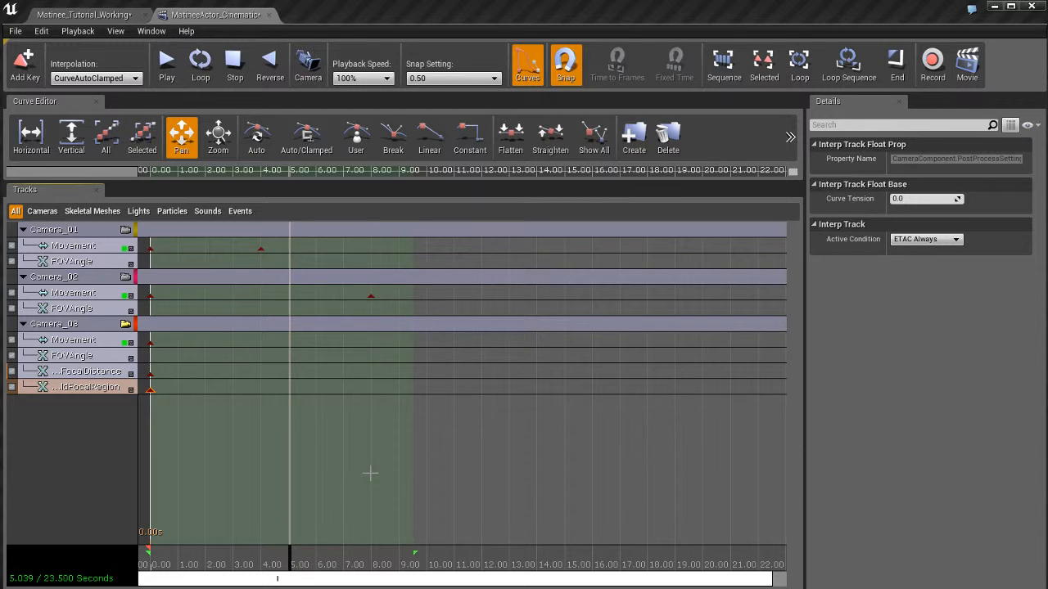
pyautogui.click(103, 15)
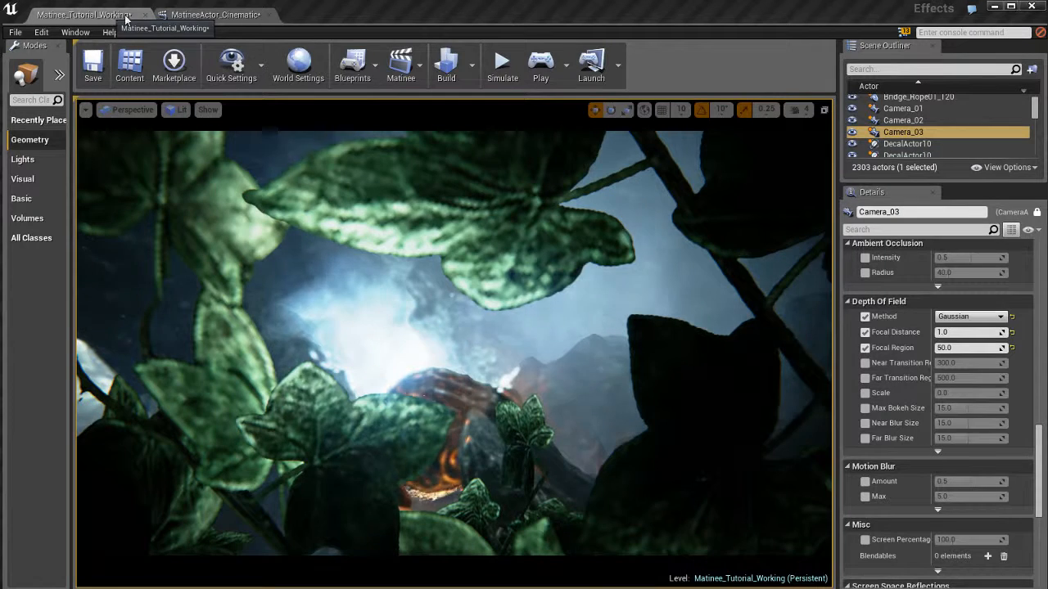
pyautogui.click(212, 16)
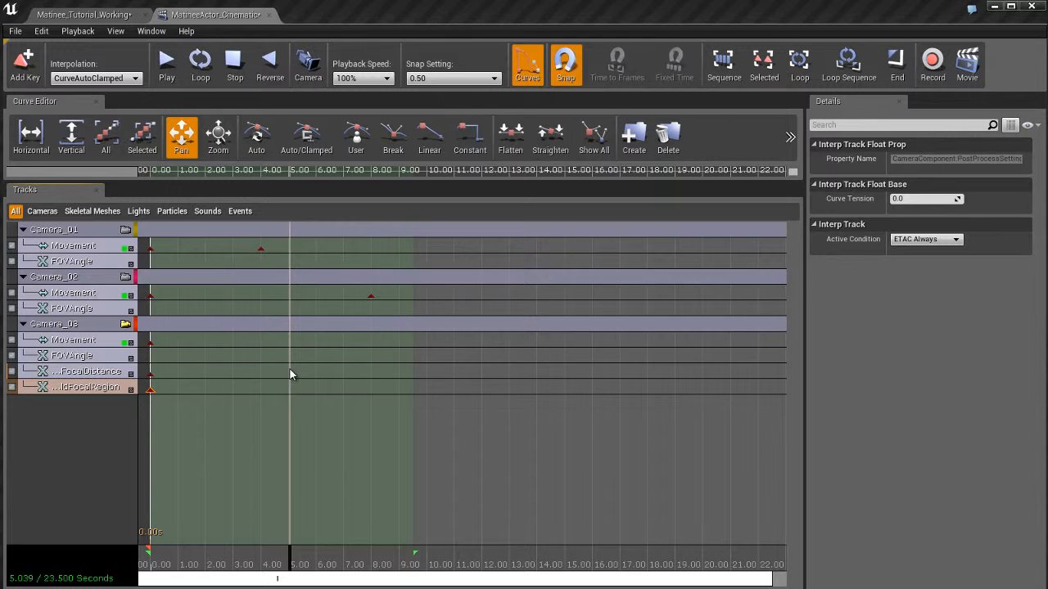
pyautogui.click(96, 375)
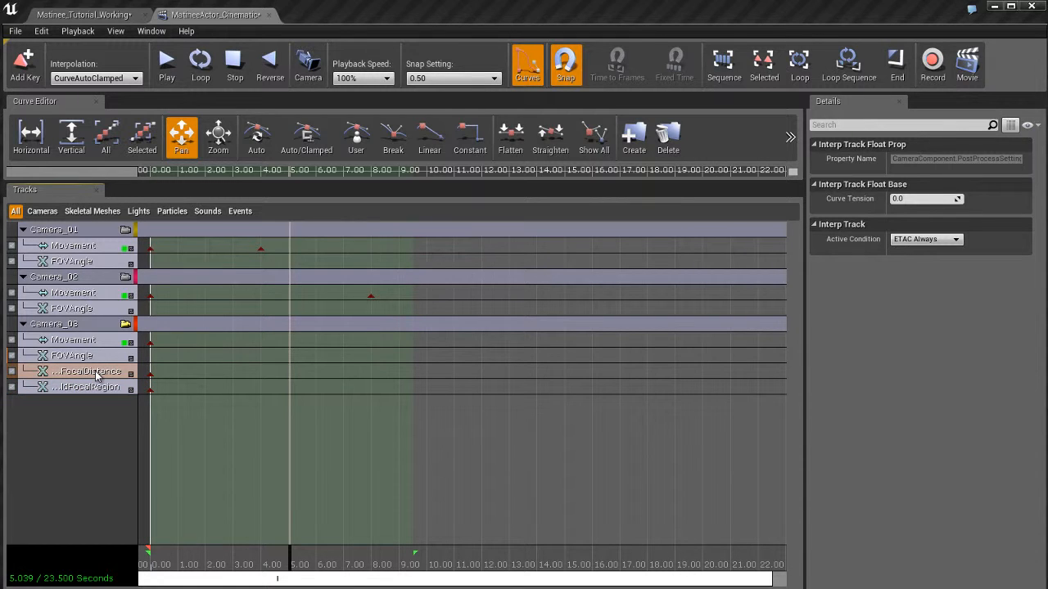
pyautogui.press('Return')
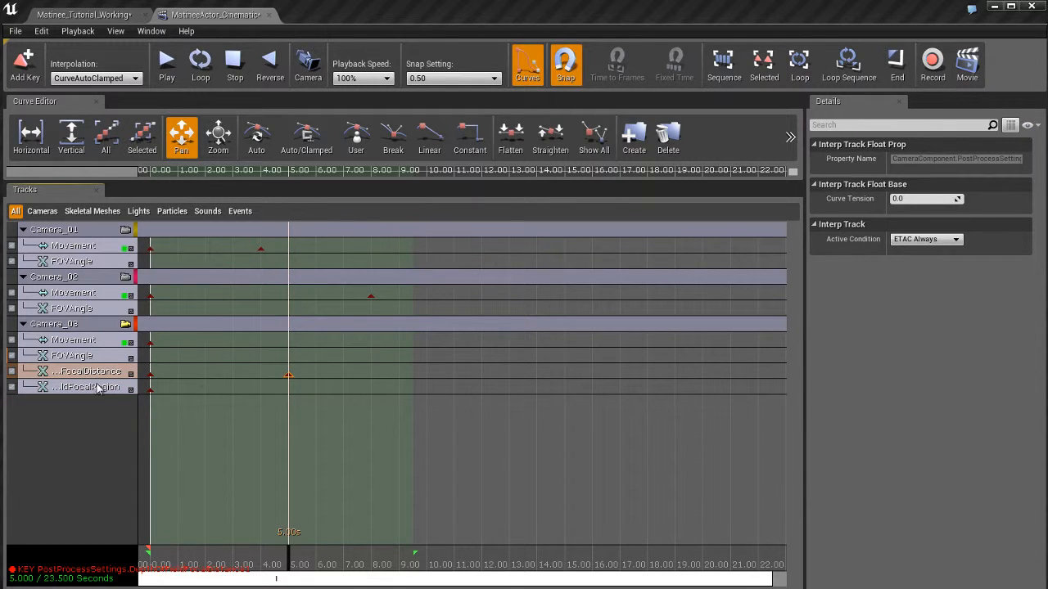
pyautogui.click(96, 390)
pyautogui.press('Return')
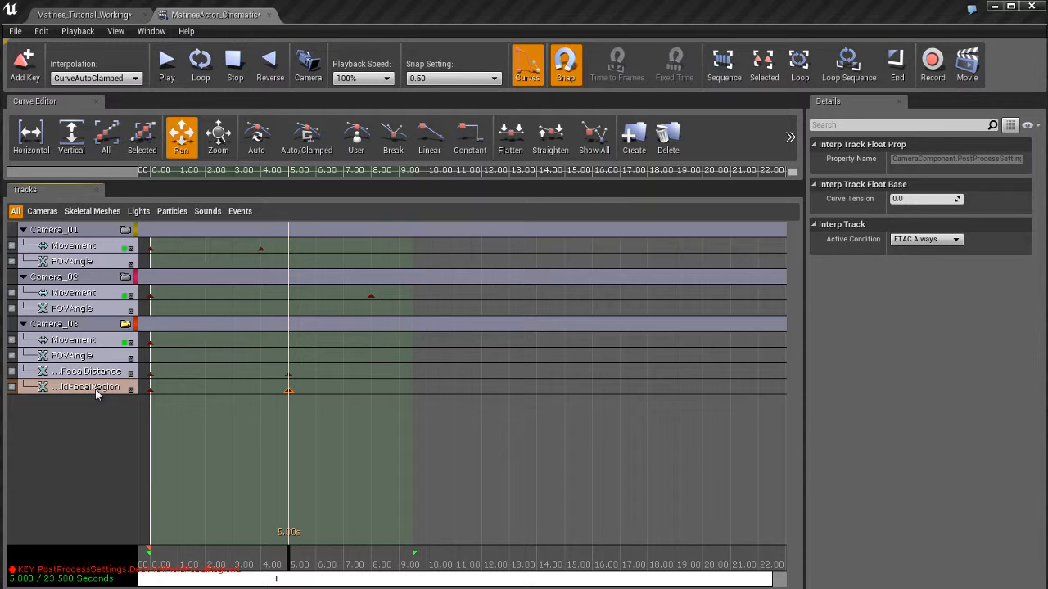
# Select the 5.00 s focal distance key, and in the level editor try Focal Distance 1000 and Focal Region 250 on Camera_03.
pyautogui.click(288, 374)
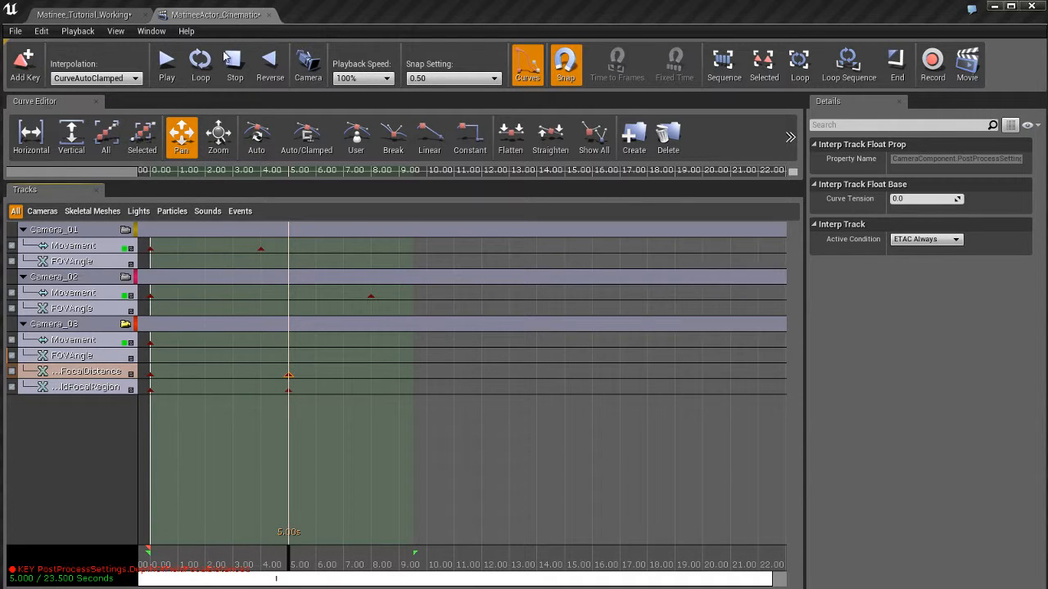
pyautogui.click(89, 15)
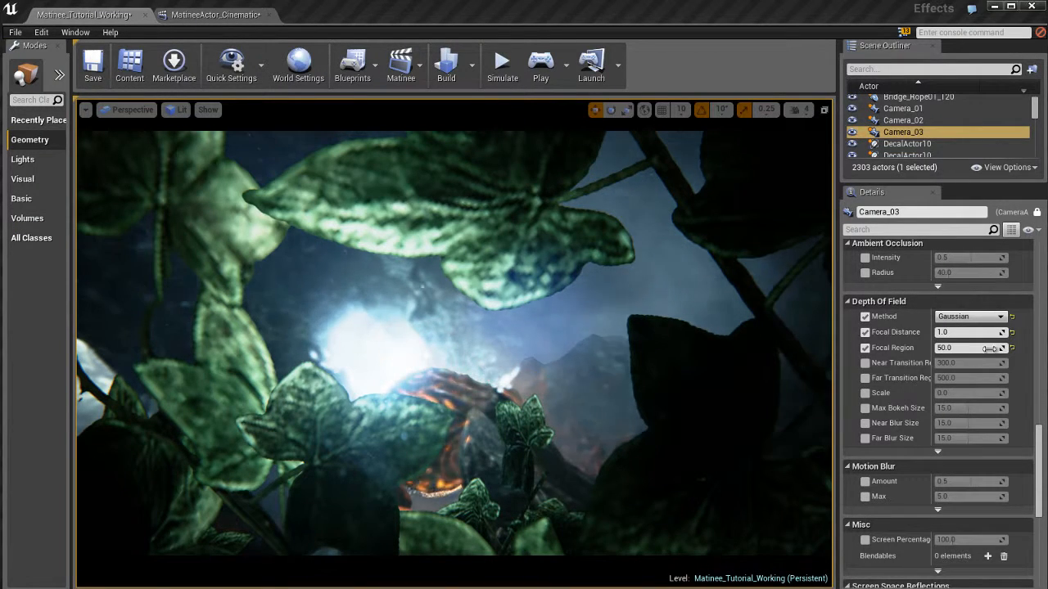
pyautogui.click(967, 332)
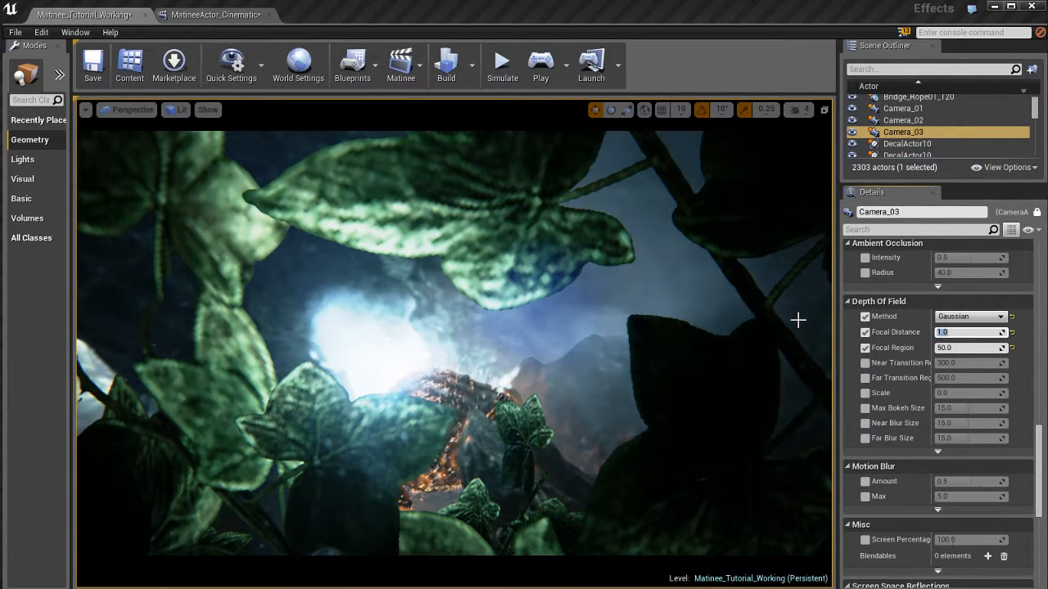
pyautogui.write('1000')
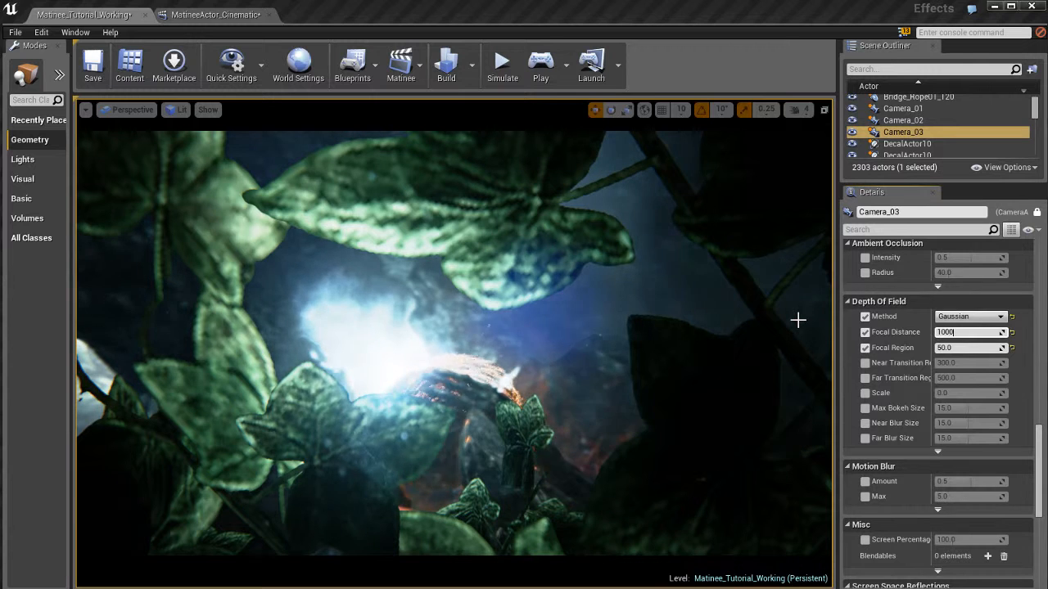
pyautogui.press('Return')
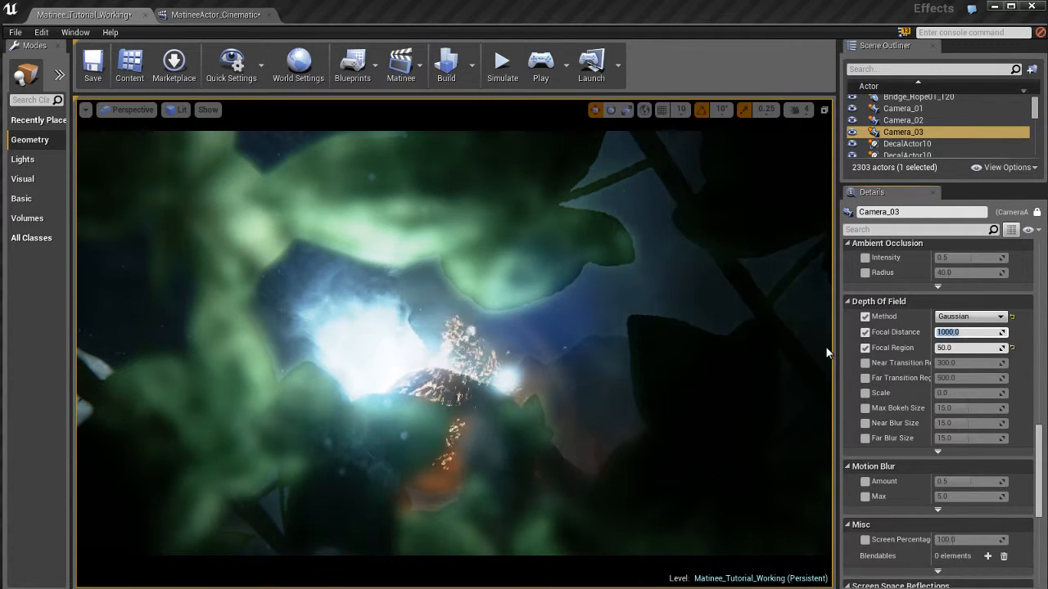
pyautogui.click(972, 348)
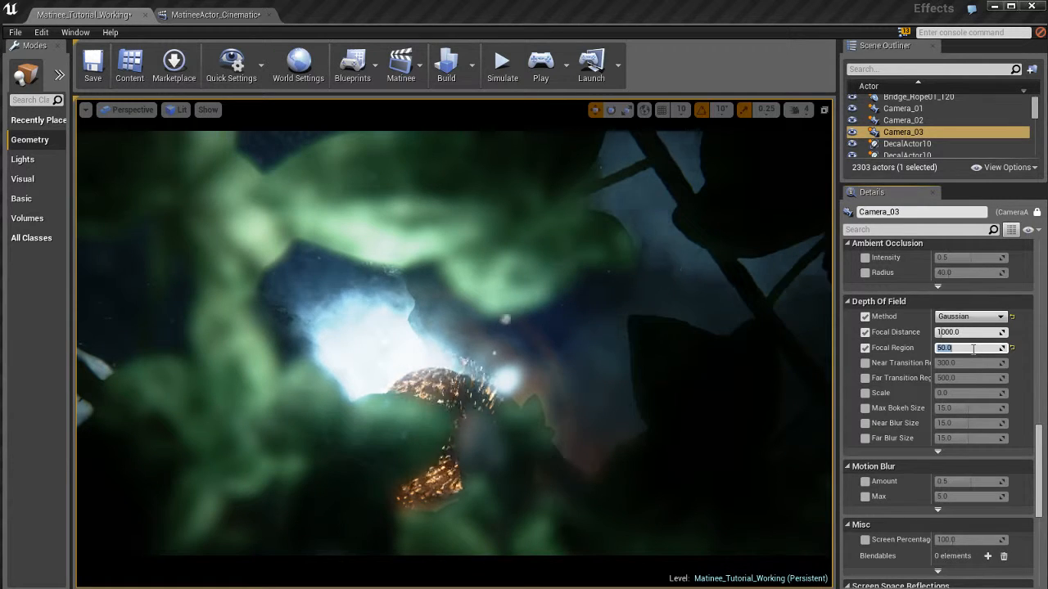
pyautogui.write('250')
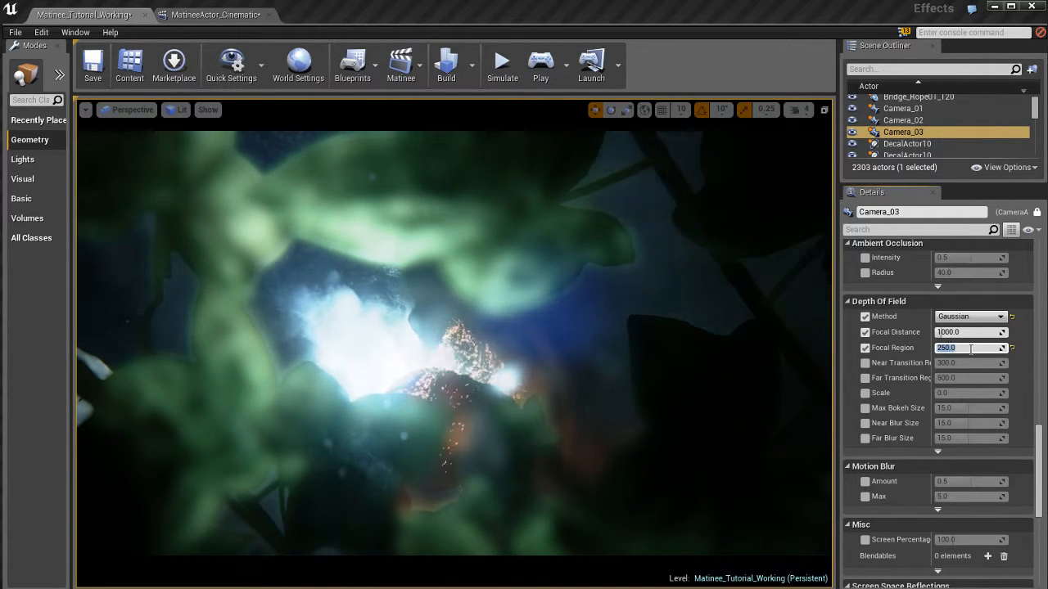
# Try Depth Of Field Focal Distance values of 500 and 400 on Camera_03.
pyautogui.click(970, 332)
pyautogui.write('500')
pyautogui.press('Return')
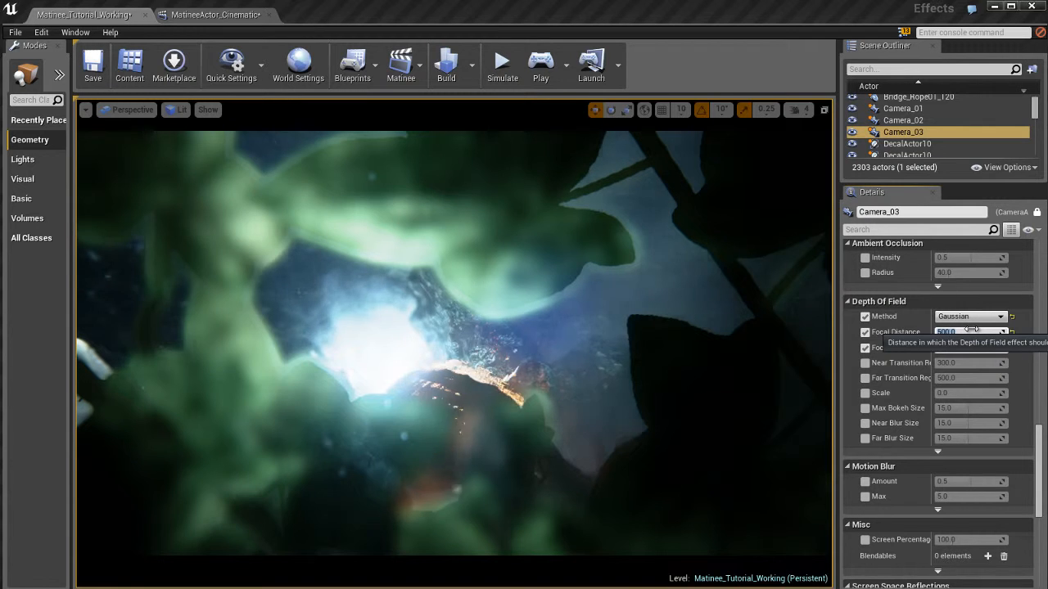
pyautogui.write('400')
pyautogui.press('Return')
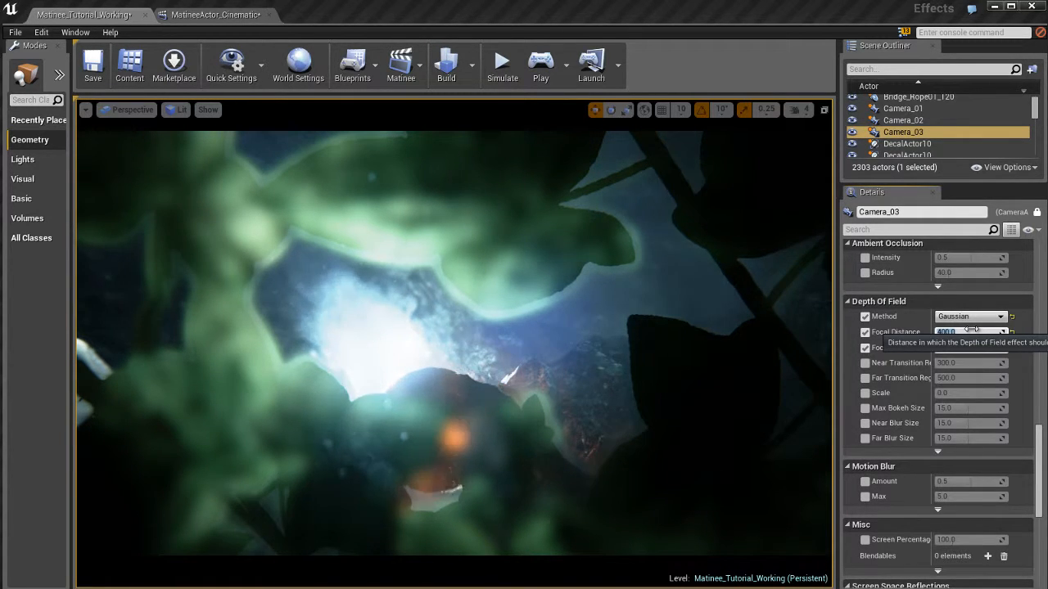
# Try a Focal Region of 600 on Camera_03, and set it to 1000.
pyautogui.click(972, 347)
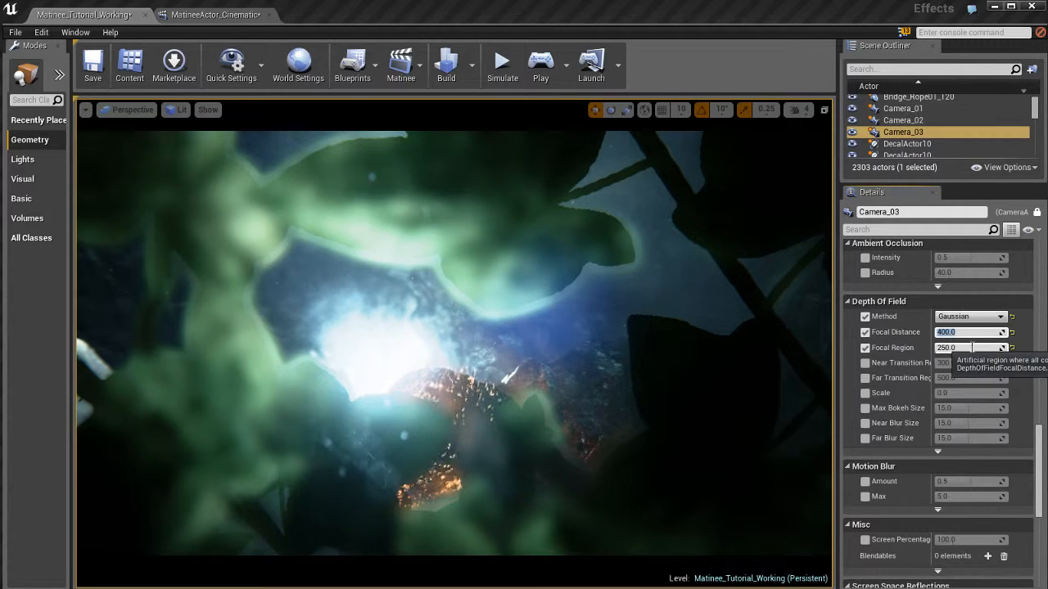
pyautogui.write('600')
pyautogui.press('Return')
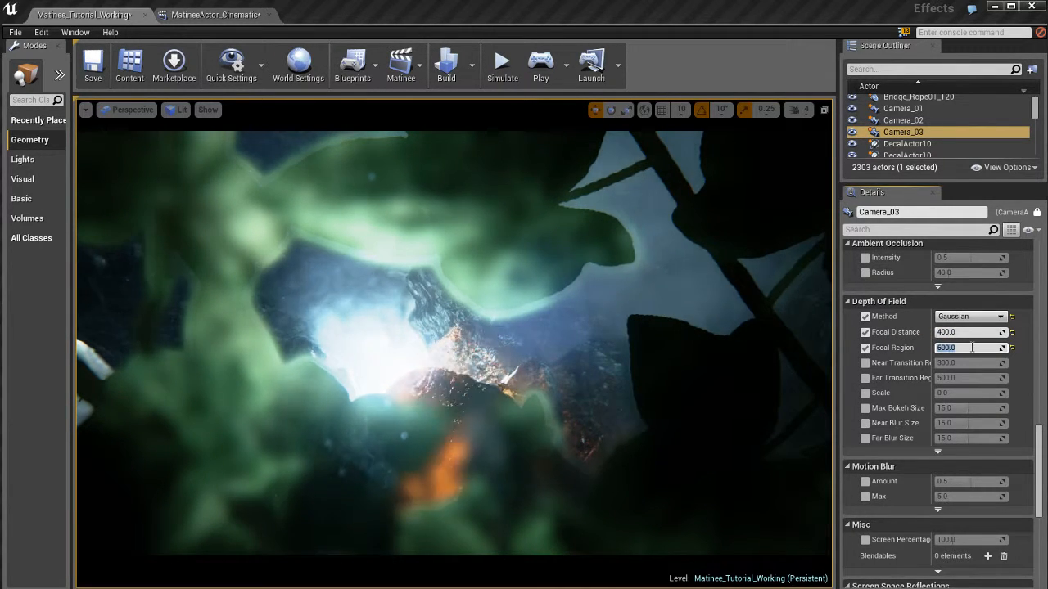
pyautogui.write('1000')
pyautogui.press('Return')
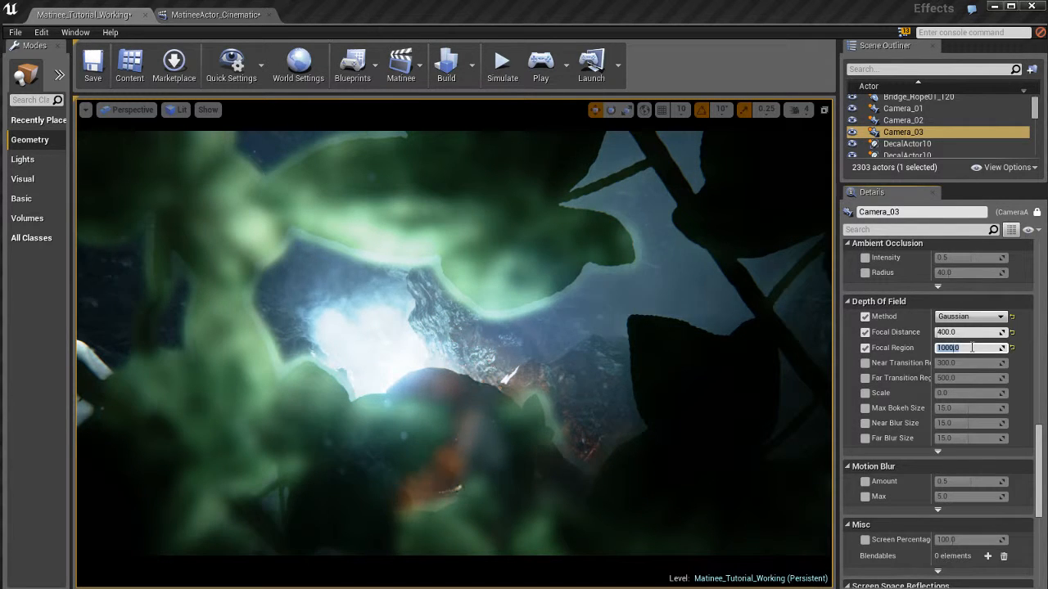
# Set Camera_03's Focal Distance to 250 and return to the MatineeActor_Cinematic editor.
pyautogui.click(970, 332)
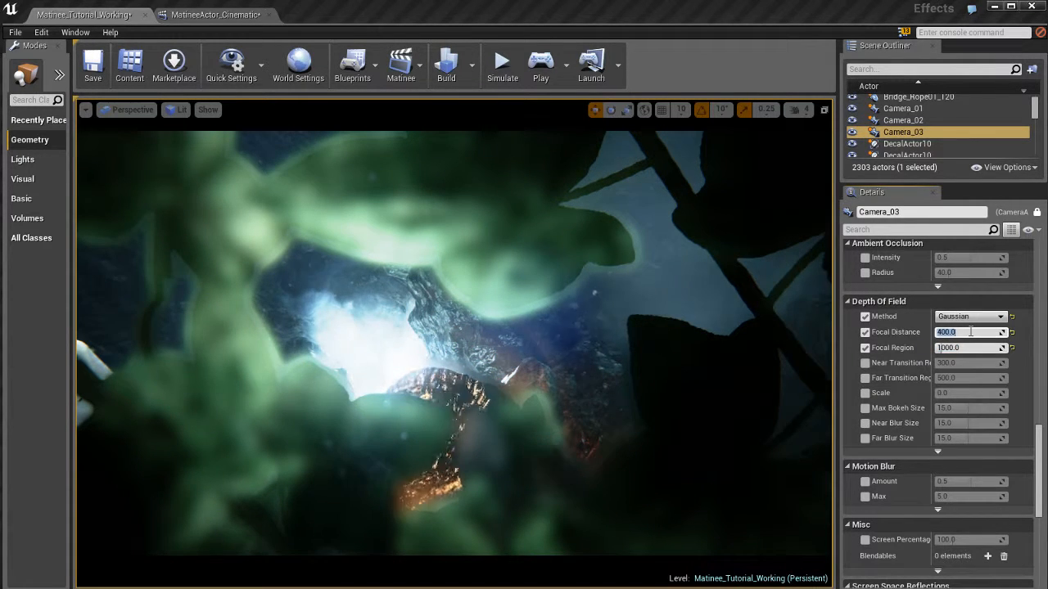
pyautogui.write('2500')
pyautogui.press('Return')
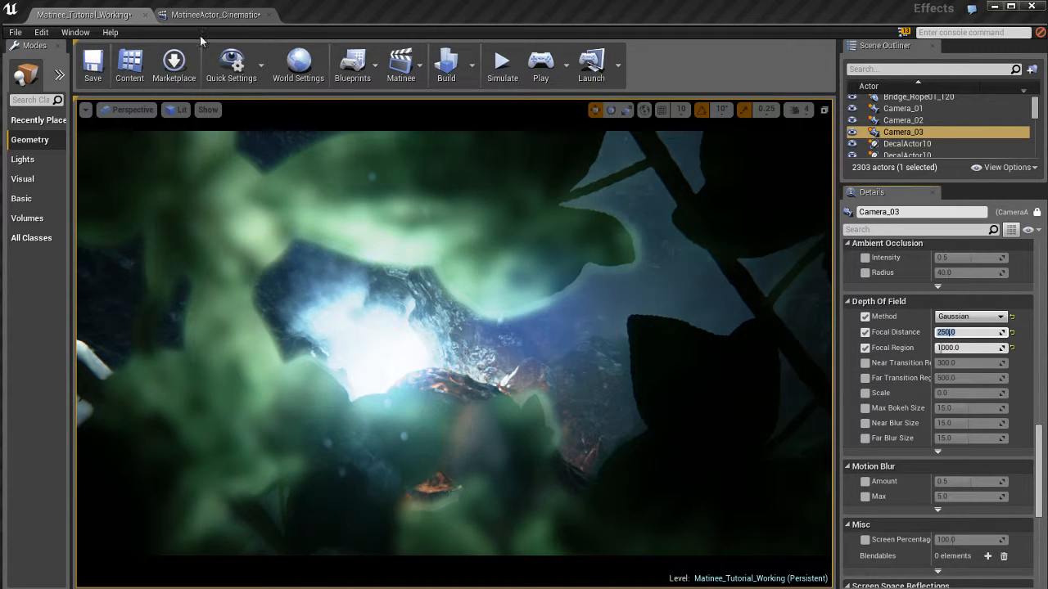
pyautogui.click(215, 15)
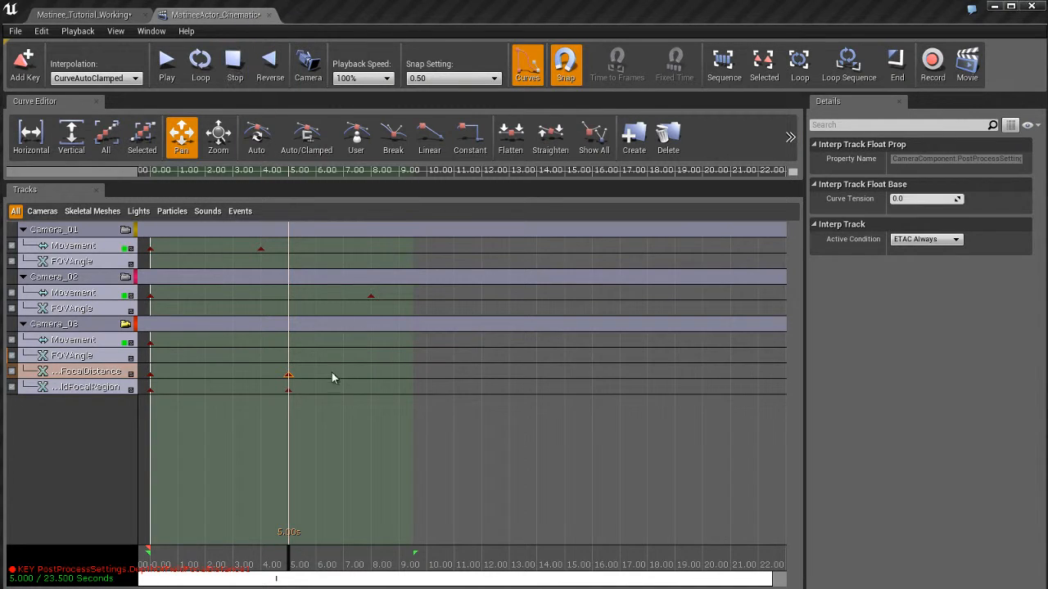
# Open the value of the 5.00 s focal distance key, and set the 5.00 s focal region key's value to 1000.
pyautogui.rightClick(290, 381)
pyautogui.click(327, 421)
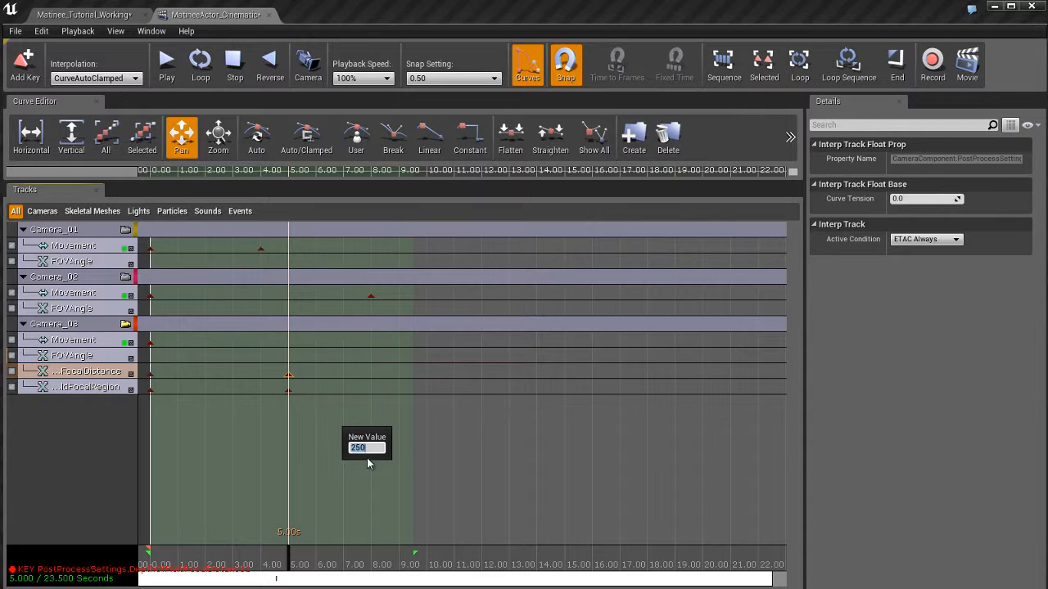
pyautogui.click(288, 390)
pyautogui.rightClick(288, 390)
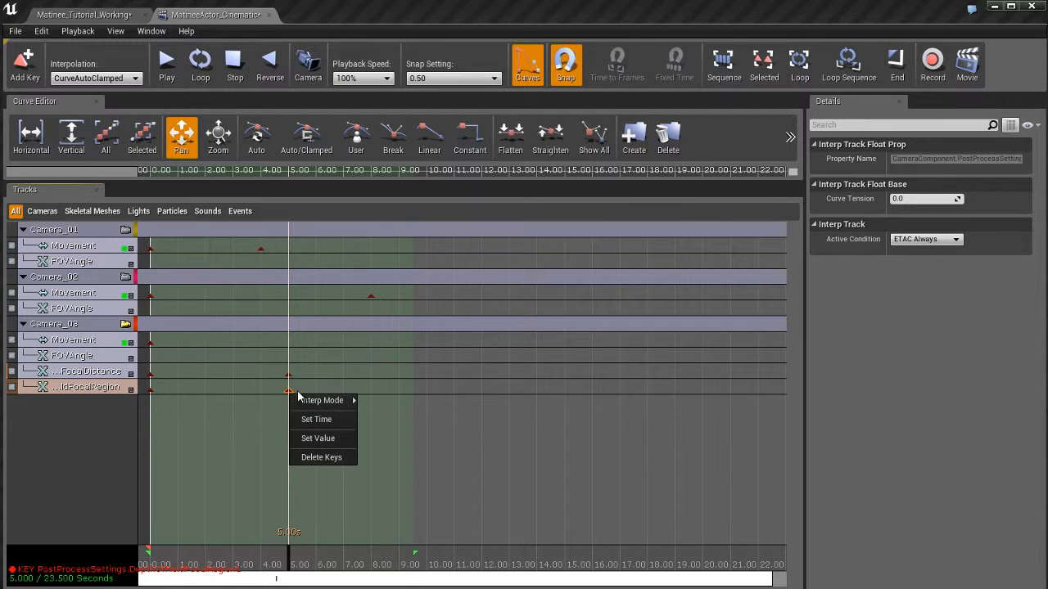
pyautogui.click(330, 436)
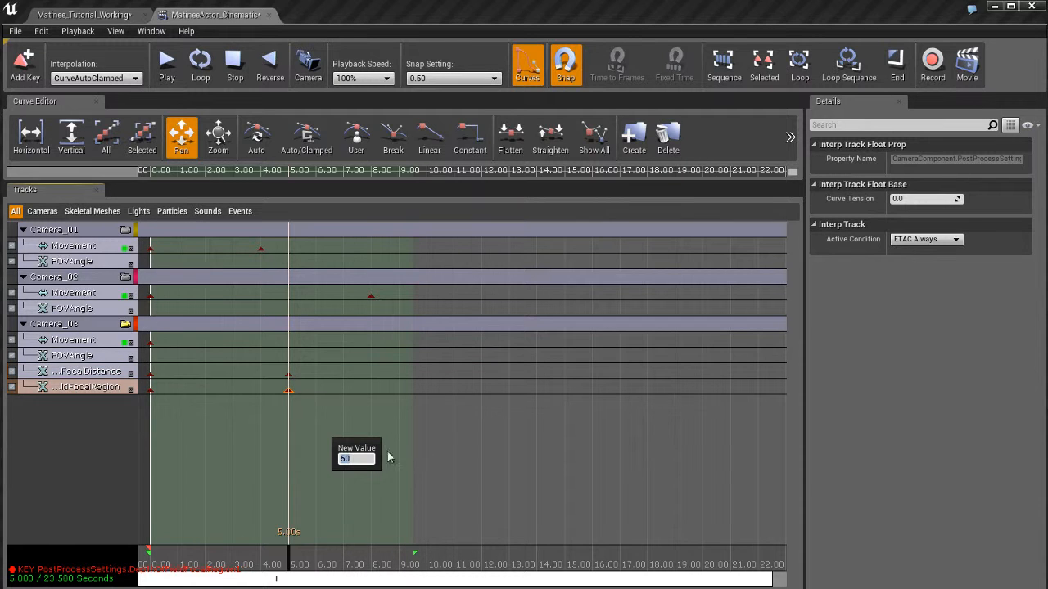
pyautogui.rightClick(289, 391)
pyautogui.click(321, 433)
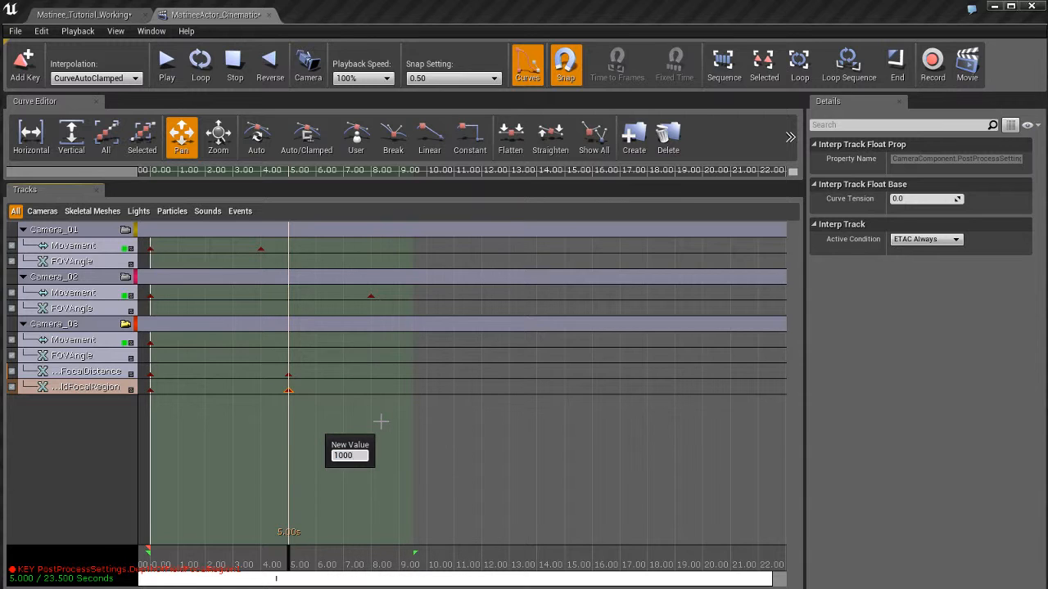
pyautogui.press('Return')
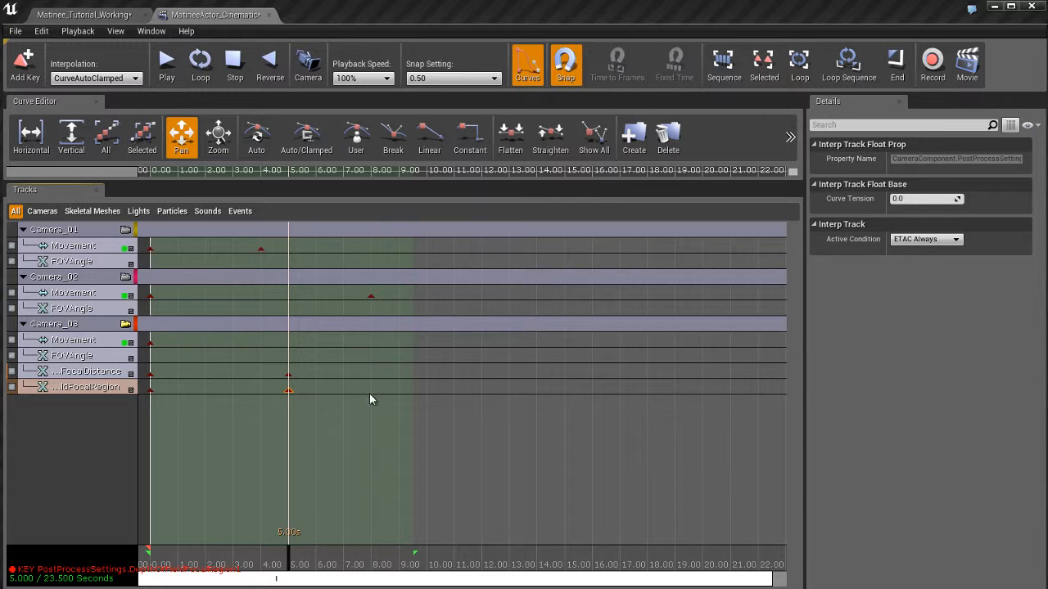
# Select the 5.00 s focal distance key, check the camera view in the level editor, and return to the Matinee editor.
pyautogui.click(288, 374)
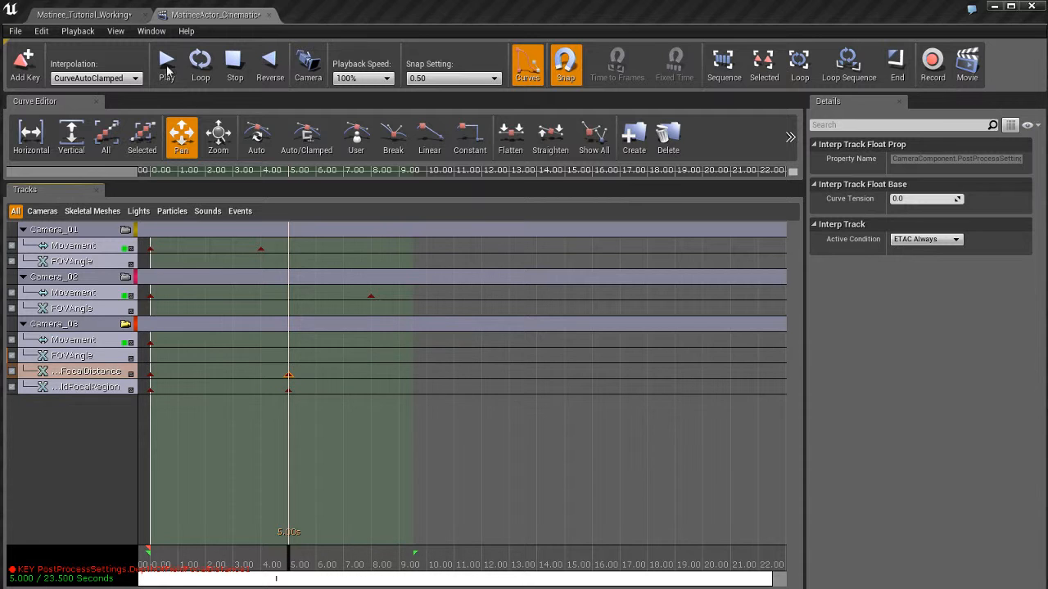
pyautogui.click(105, 15)
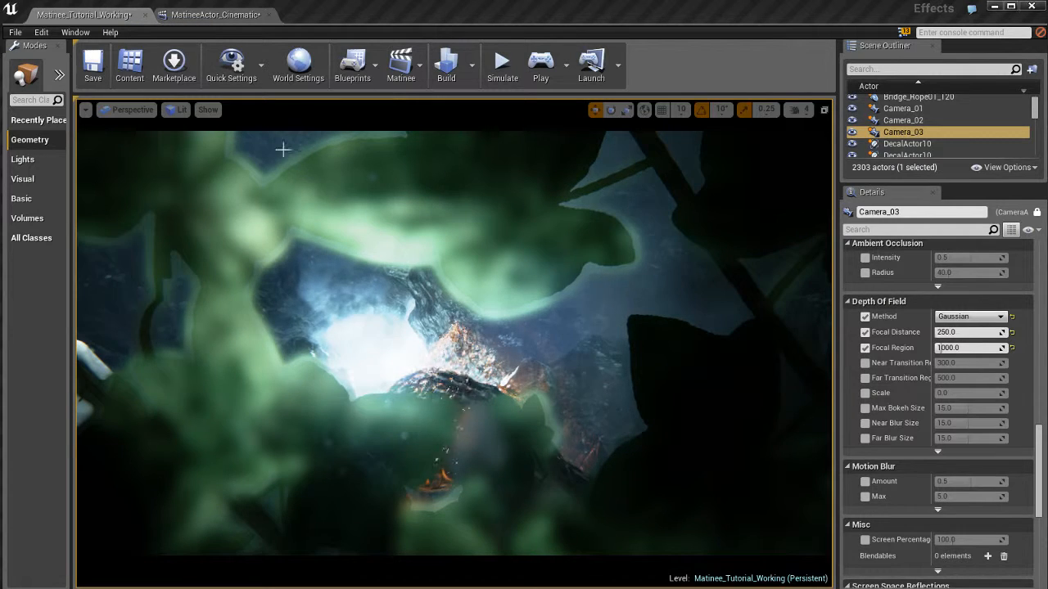
pyautogui.click(215, 15)
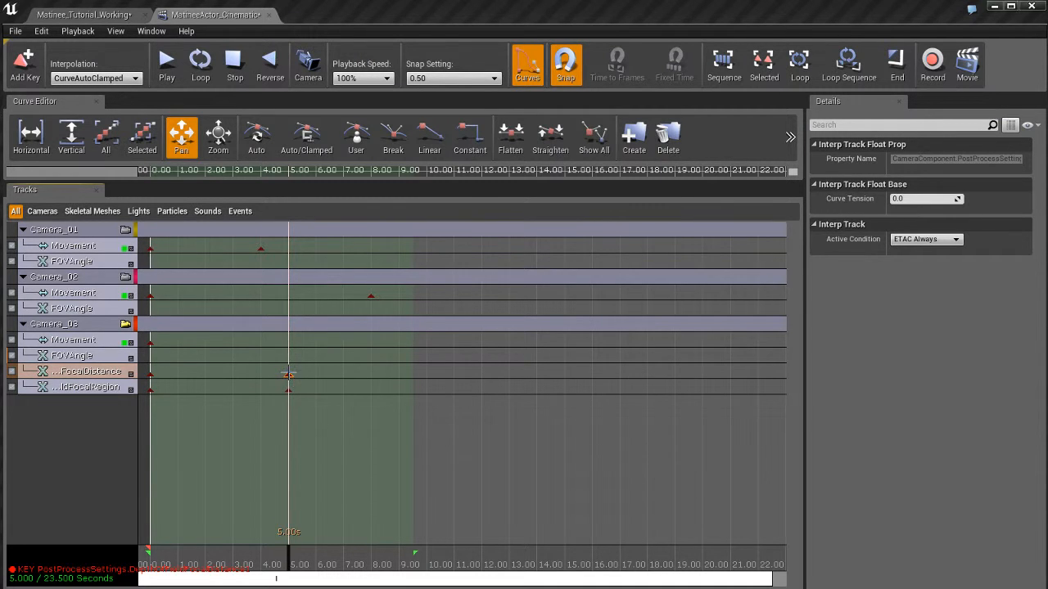
# Check the values stored in Camera_03's focal region and focal distance keys at 5.00 s.
pyautogui.click(119, 392)
pyautogui.press('Up')
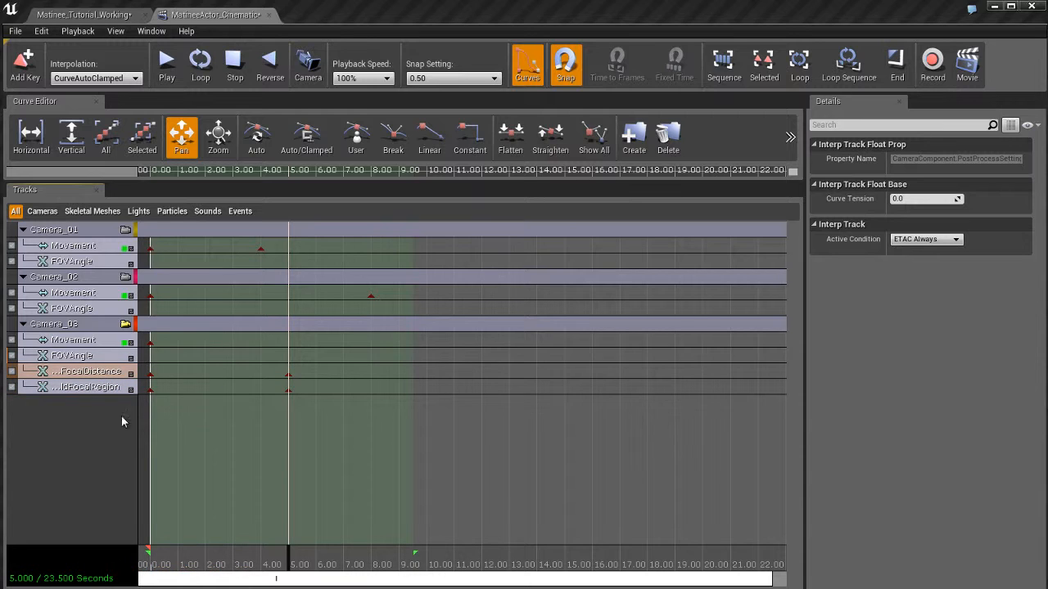
pyautogui.keyDown('ctrl'); pyautogui.click(82, 390); pyautogui.keyUp('ctrl')
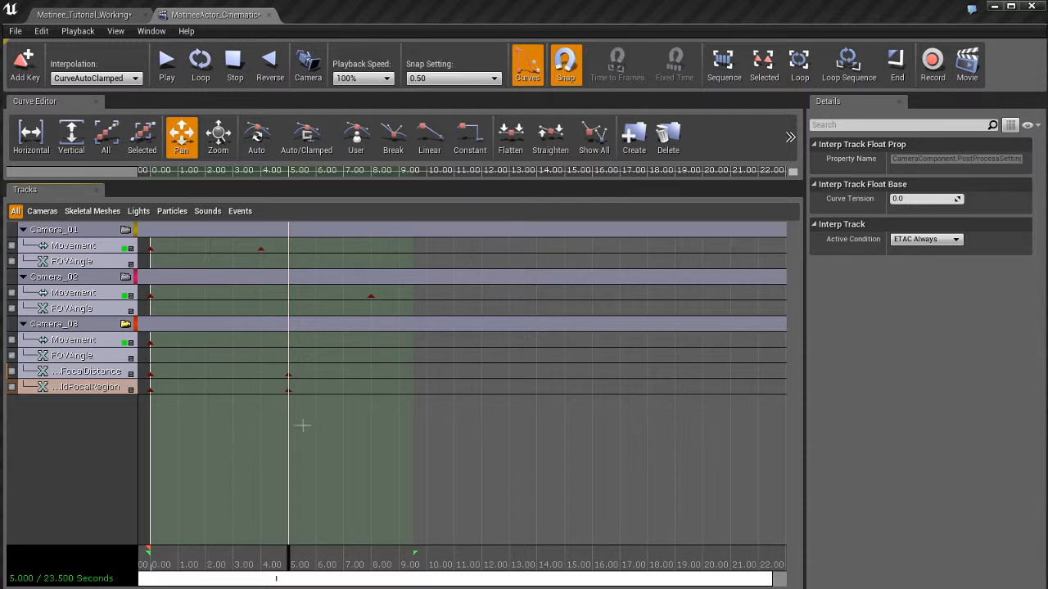
pyautogui.click(288, 391)
pyautogui.rightClick(289, 391)
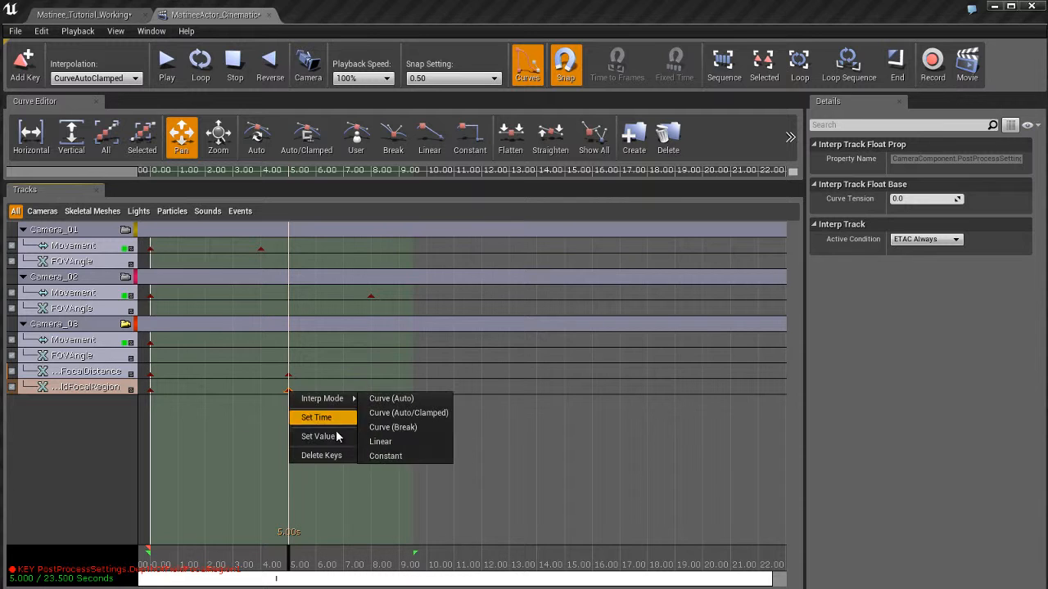
pyautogui.click(339, 435)
pyautogui.click(405, 417)
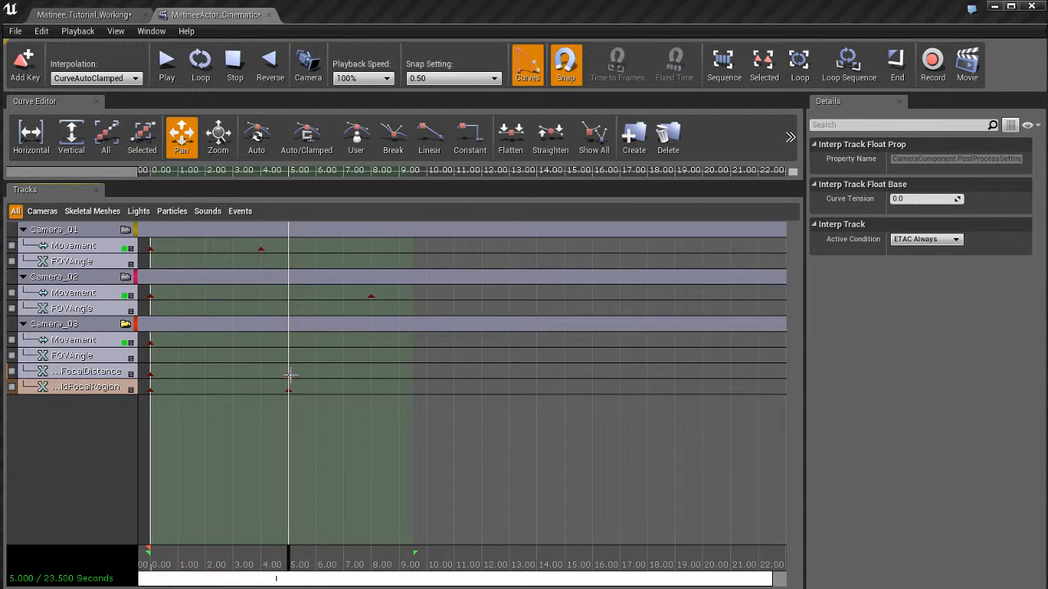
pyautogui.rightClick(289, 375)
pyautogui.click(313, 420)
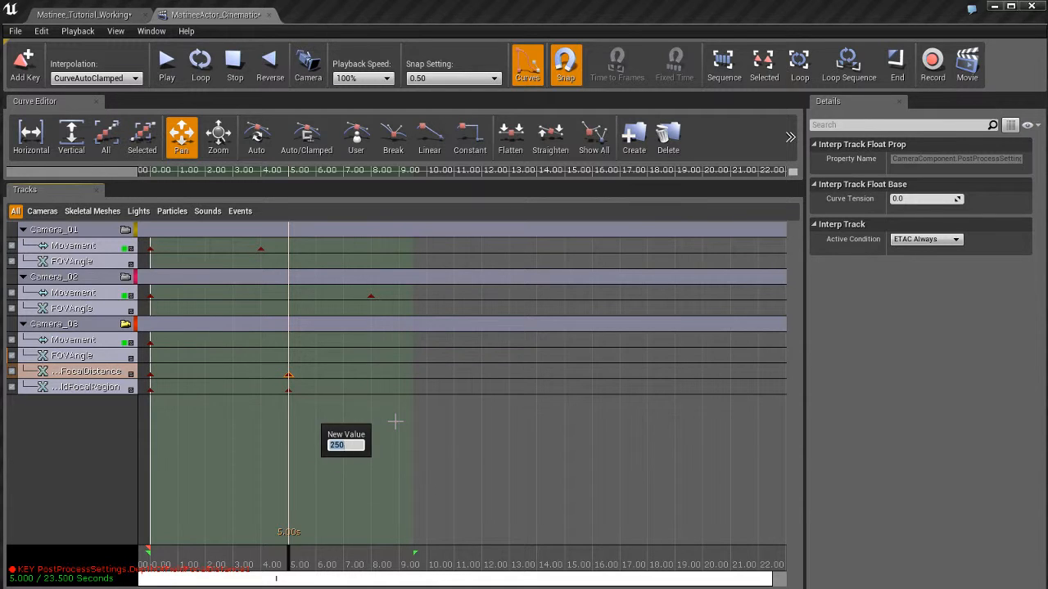
pyautogui.click(395, 421)
# Check the values stored in Camera_03's focal region and focal distance keys at 0.00 s.
pyautogui.click(149, 389)
pyautogui.rightClick(150, 390)
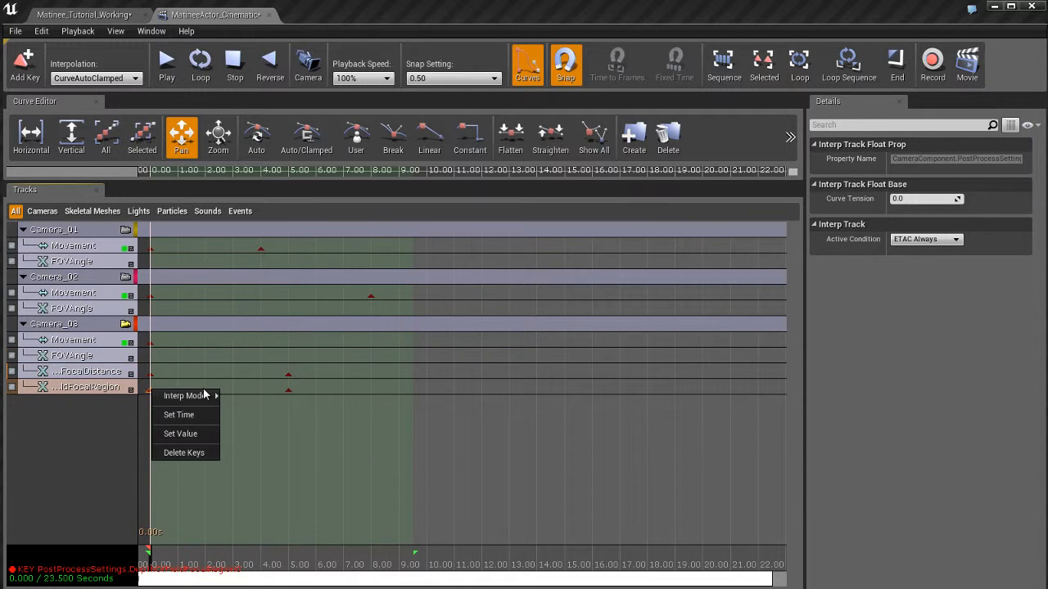
pyautogui.click(193, 434)
pyautogui.click(137, 378)
pyautogui.click(150, 375)
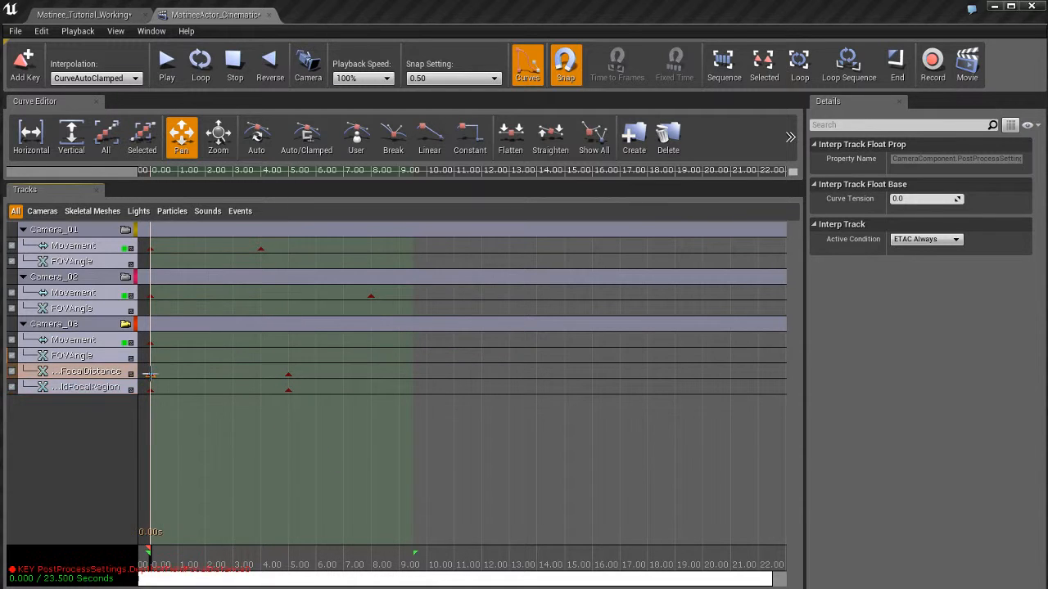
pyautogui.rightClick(150, 375)
pyautogui.click(186, 414)
pyautogui.click(325, 434)
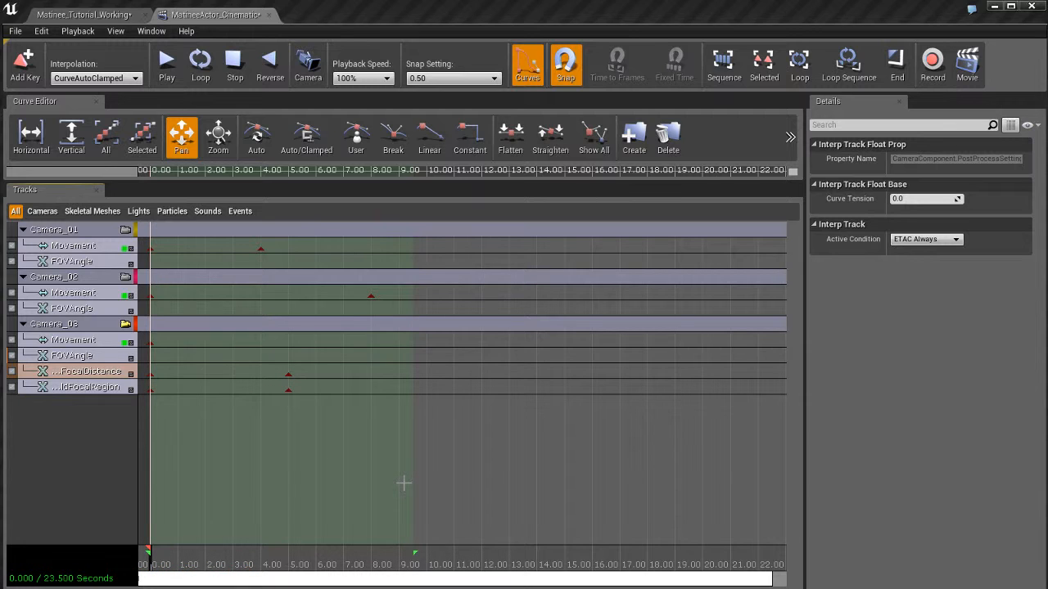
# Undock the Matinee editor so the level viewport is visible, and preview the focus change with looped playback.
pyautogui.moveTo(211, 14); pyautogui.dragTo(577, 42)
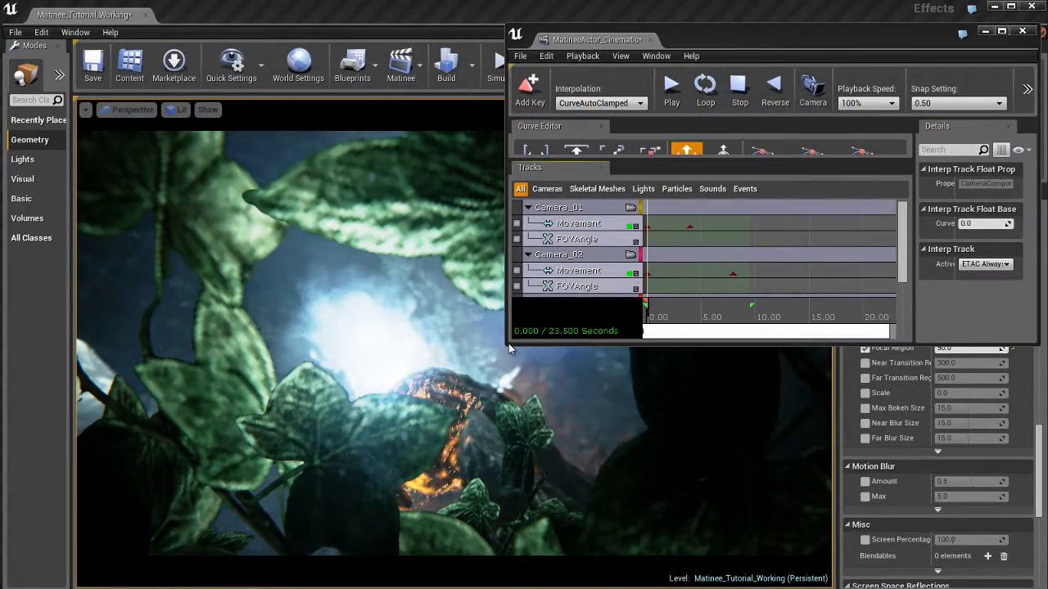
pyautogui.click(661, 320)
pyautogui.moveTo(665, 320); pyautogui.dragTo(636, 302)
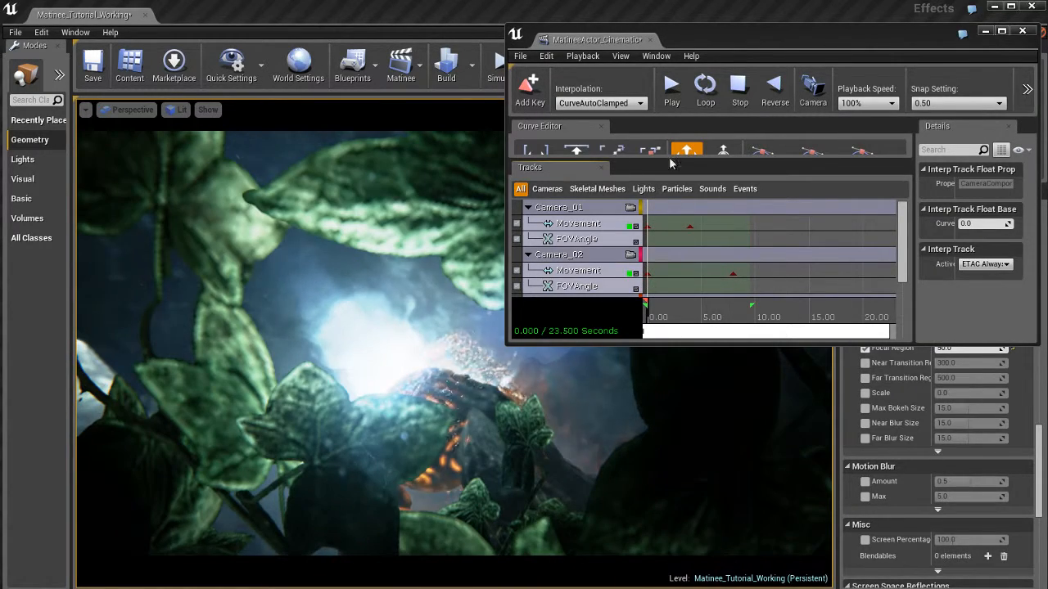
pyautogui.click(706, 88)
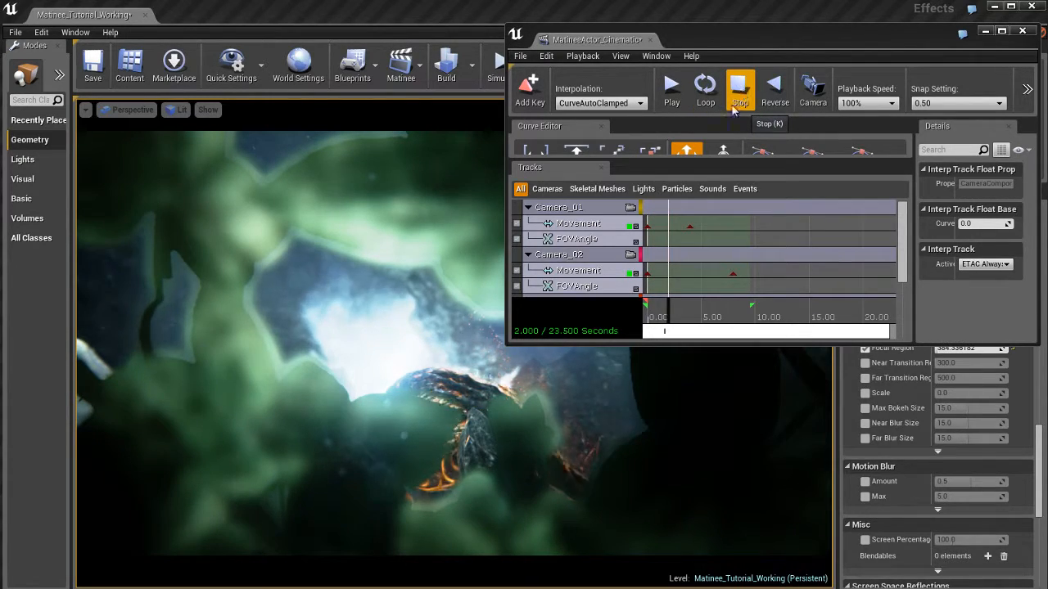
# Dock the floating MatineeActor_Cinematic editor beside the Matinee_Tutorial_Working level editor.
pyautogui.moveTo(612, 45); pyautogui.dragTo(483, 73)
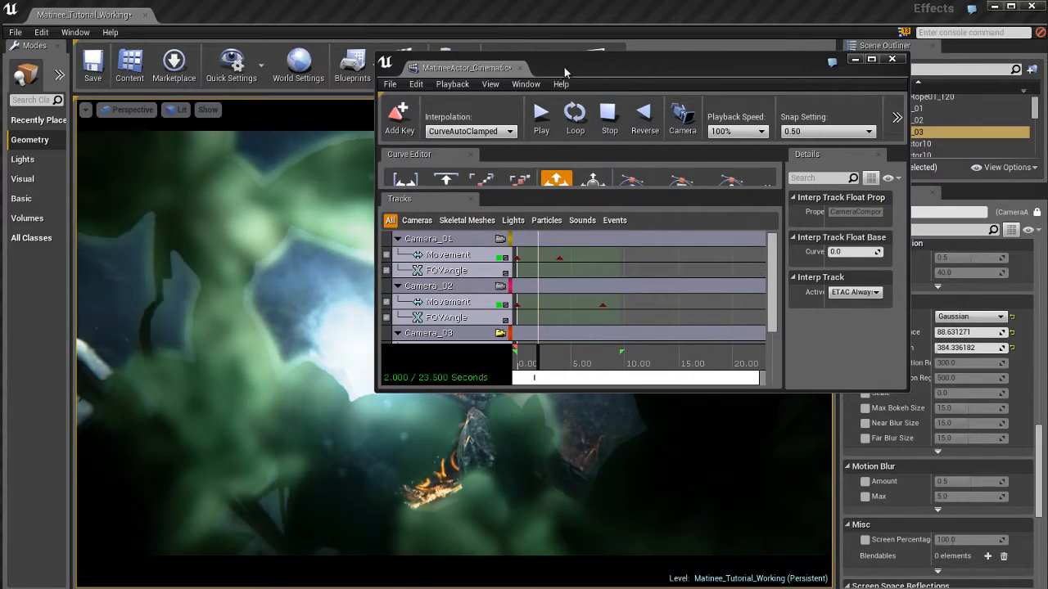
pyautogui.moveTo(600, 73); pyautogui.dragTo(516, 21)
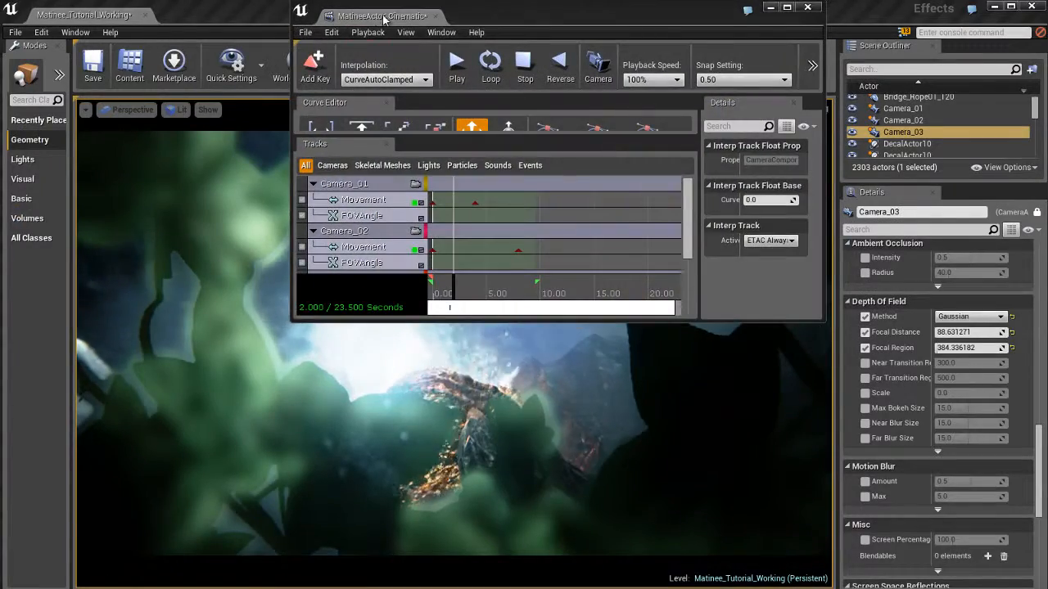
pyautogui.moveTo(381, 16); pyautogui.dragTo(215, 15)
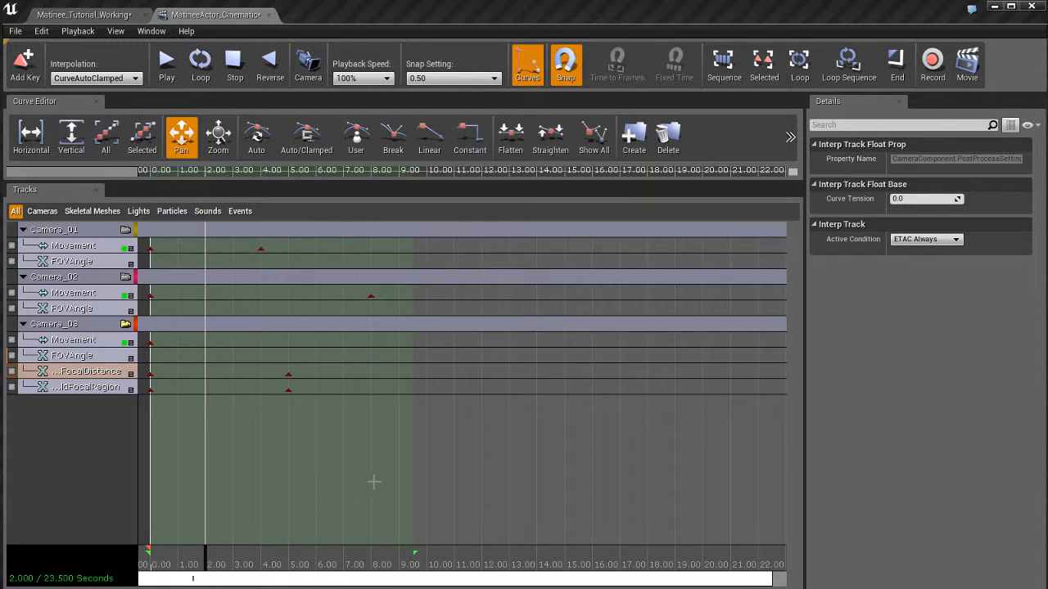
# Marquee-select Camera_03's focal distance and focal region keys at 0.00 s and move them together to 2.00 s.
pyautogui.moveTo(373, 482); pyautogui.dragTo(234, 484)
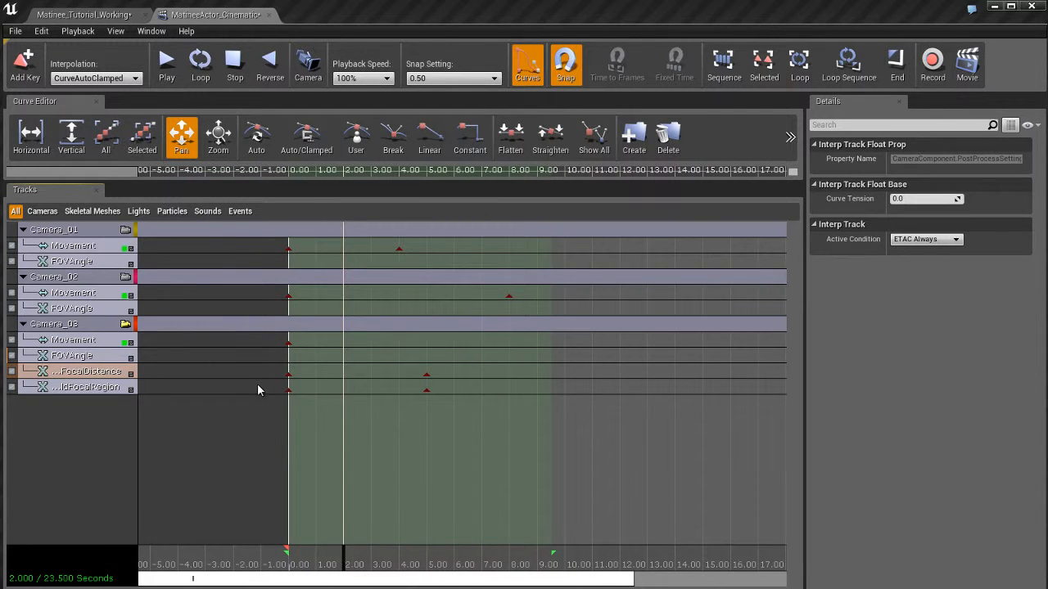
pyautogui.moveTo(257, 390); pyautogui.dragTo(288, 412)
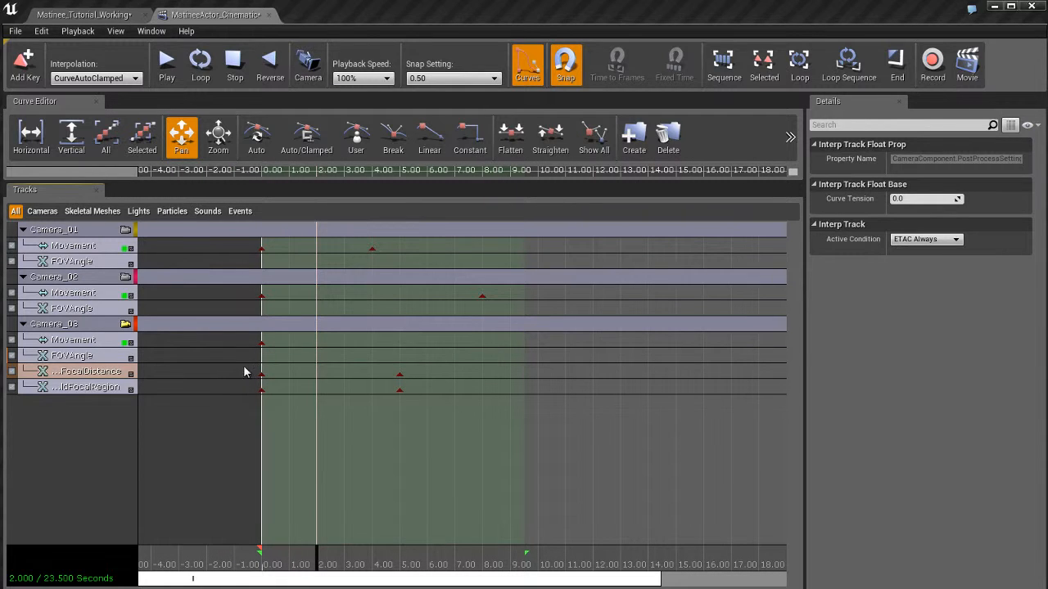
pyautogui.keyDown('ctrl'); pyautogui.keyDown('alt'); pyautogui.moveTo(247, 371); pyautogui.dragTo(301, 442); pyautogui.keyUp('alt'); pyautogui.keyUp('ctrl')
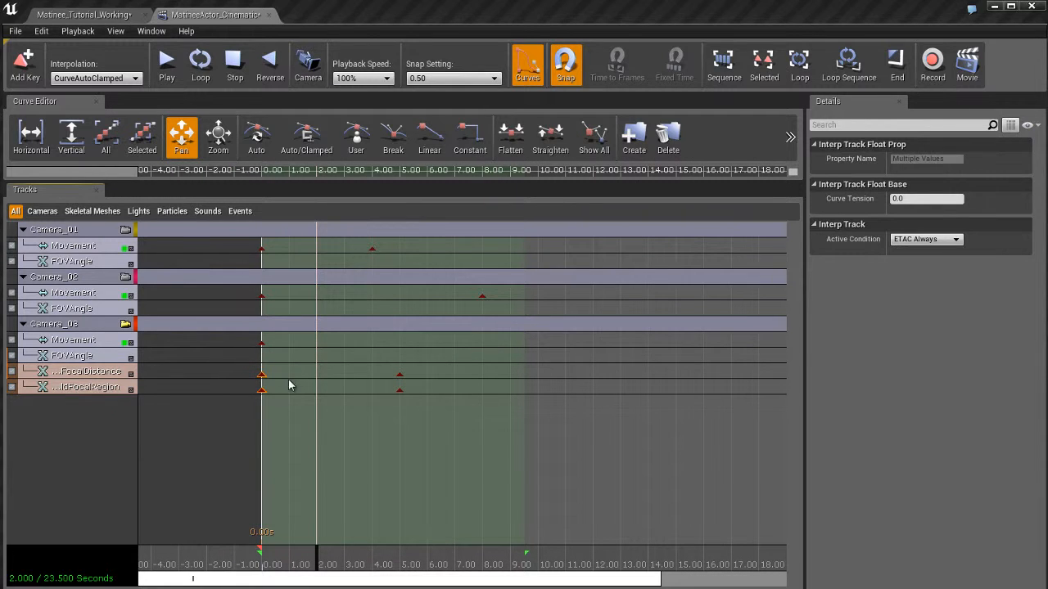
pyautogui.click(293, 377)
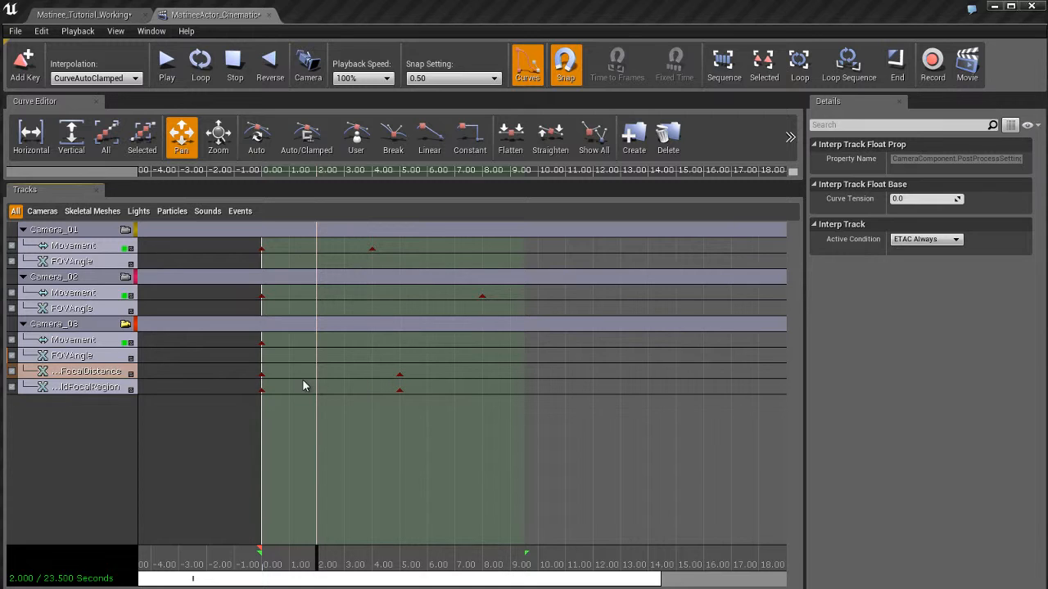
pyautogui.keyDown('ctrl'); pyautogui.keyDown('alt'); pyautogui.moveTo(229, 367); pyautogui.dragTo(278, 412); pyautogui.keyUp('alt'); pyautogui.keyUp('ctrl')
pyautogui.keyDown('ctrl'); pyautogui.keyDown('alt'); pyautogui.moveTo(347, 448); pyautogui.dragTo(326, 433); pyautogui.keyUp('alt'); pyautogui.keyUp('ctrl')
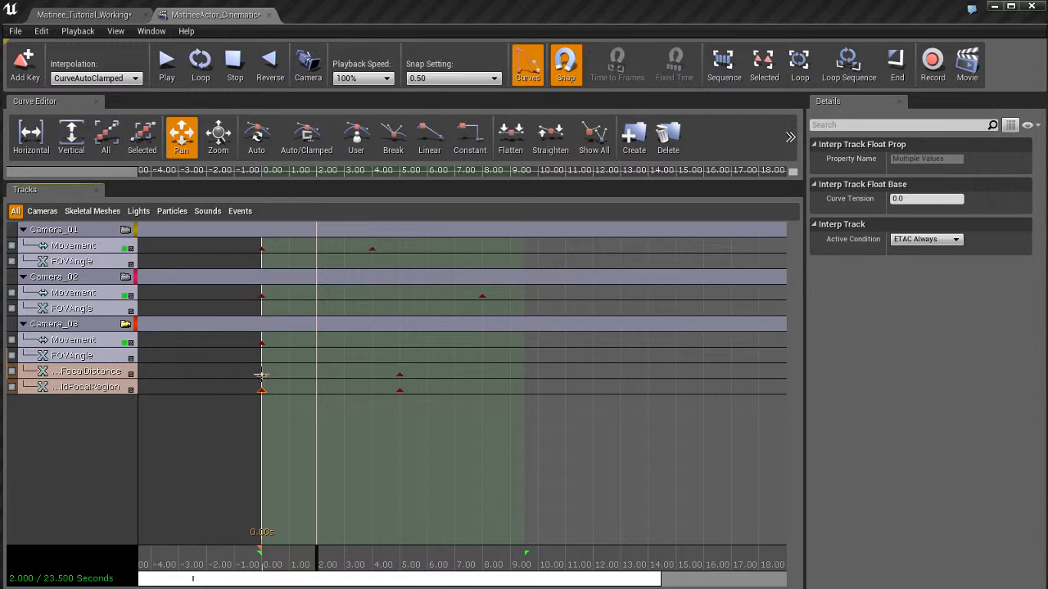
pyautogui.keyDown('ctrl'); pyautogui.moveTo(260, 375); pyautogui.dragTo(315, 375); pyautogui.keyUp('ctrl')
# Preview the retimed focus change from 0.00 s with looped playback beside the level viewport, and redock the Matinee editor.
pyautogui.moveTo(311, 565); pyautogui.dragTo(262, 565)
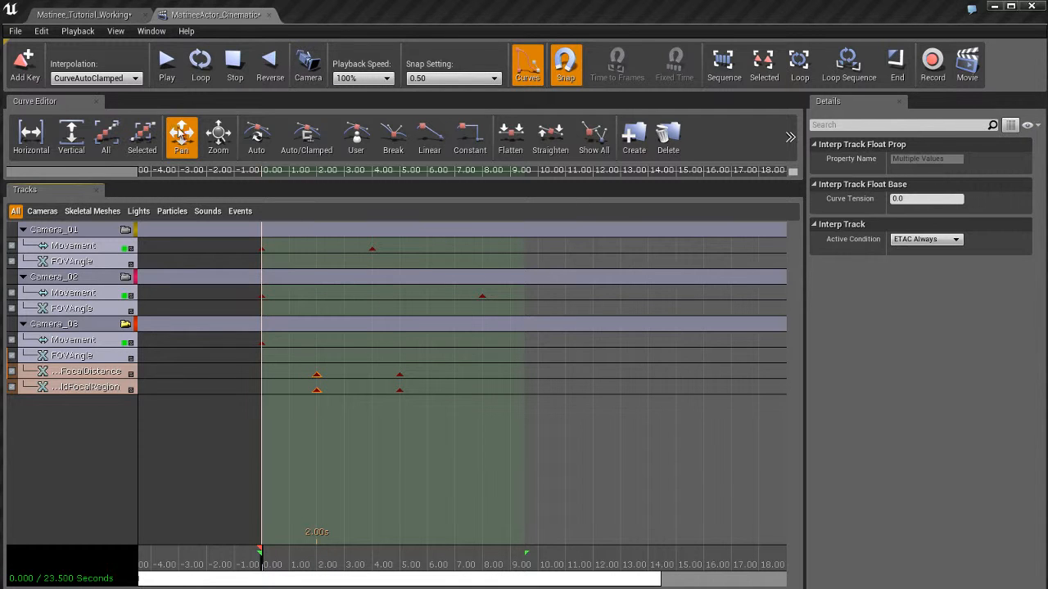
pyautogui.doubleClick(208, 16)
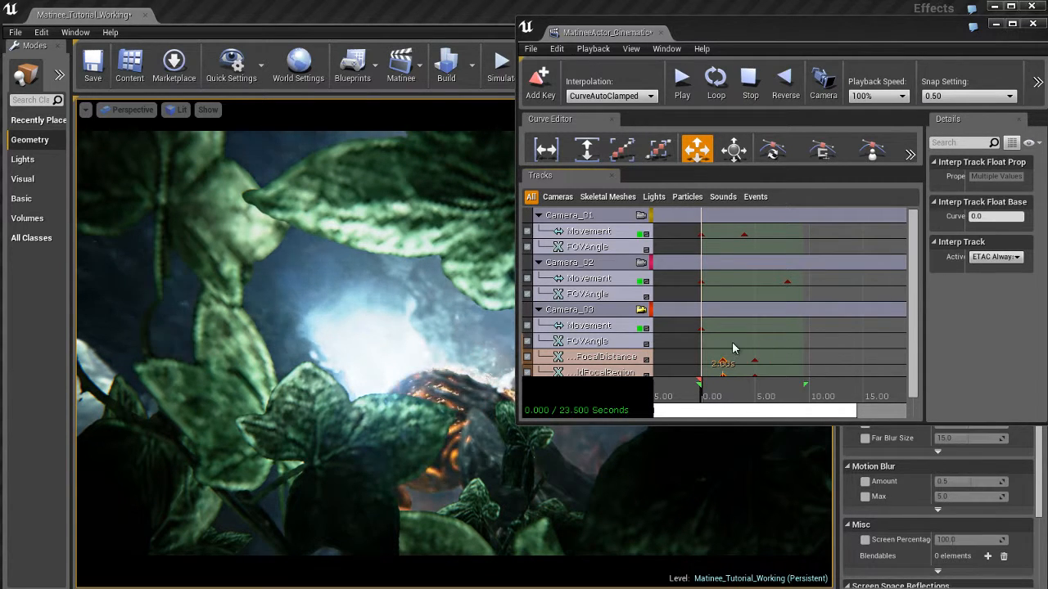
pyautogui.click(717, 79)
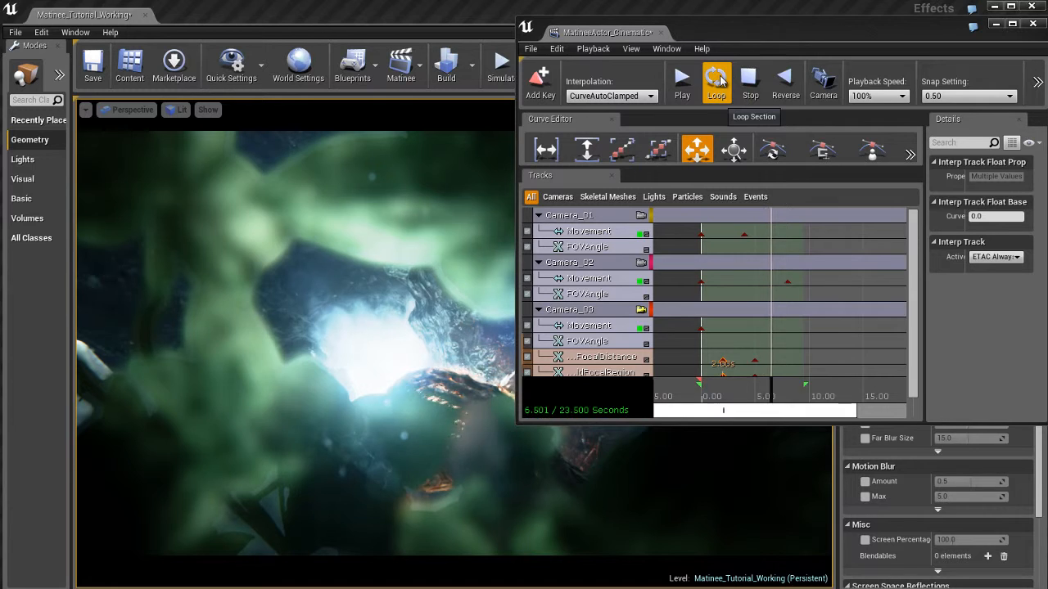
pyautogui.click(748, 79)
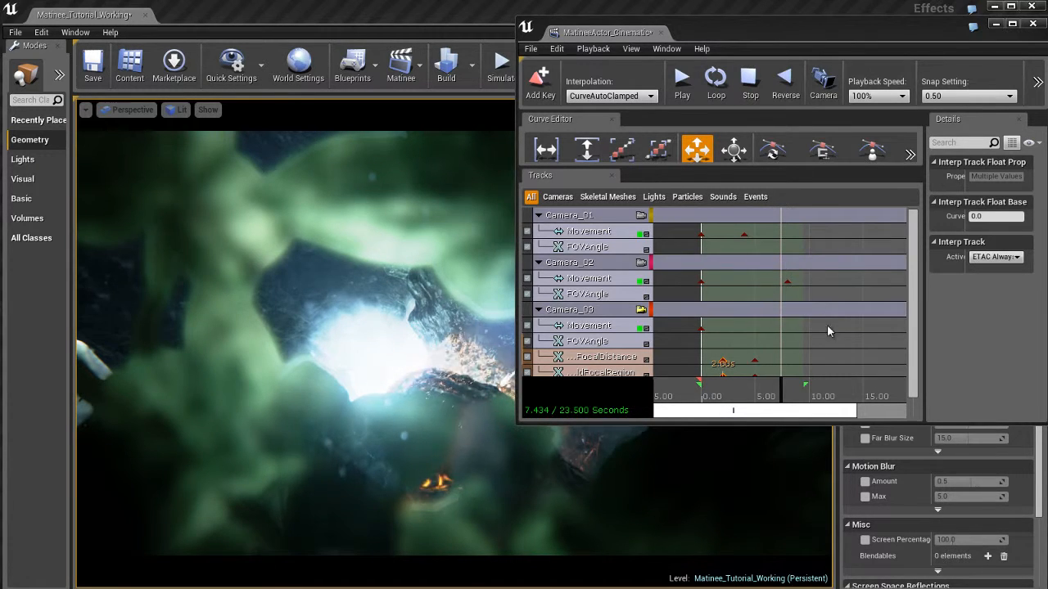
pyautogui.doubleClick(605, 33)
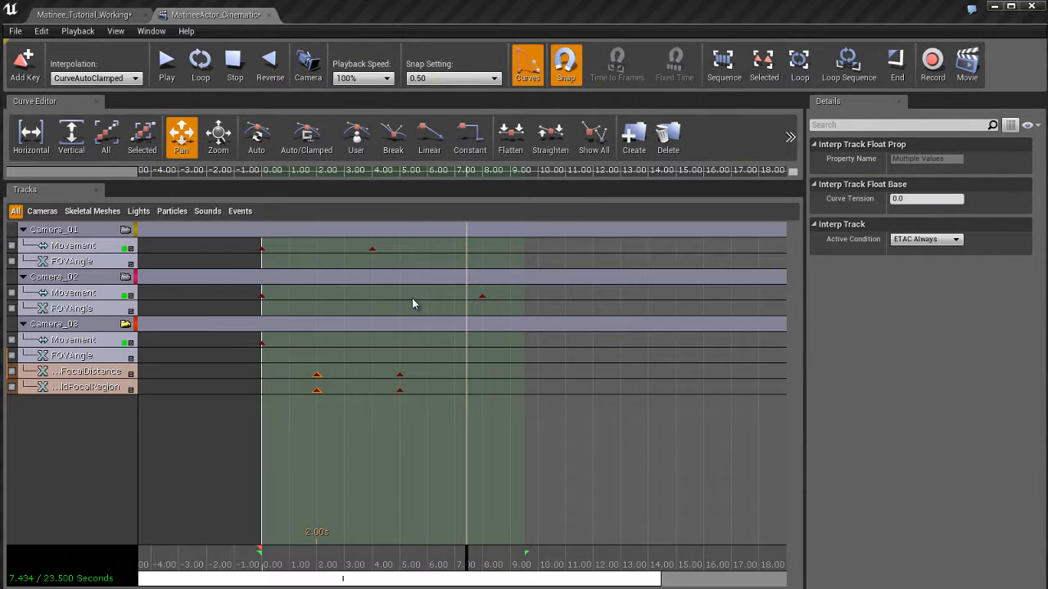
# Move the time marker to 3.00 s and clear the key selection.
pyautogui.moveTo(444, 566); pyautogui.dragTo(345, 572)
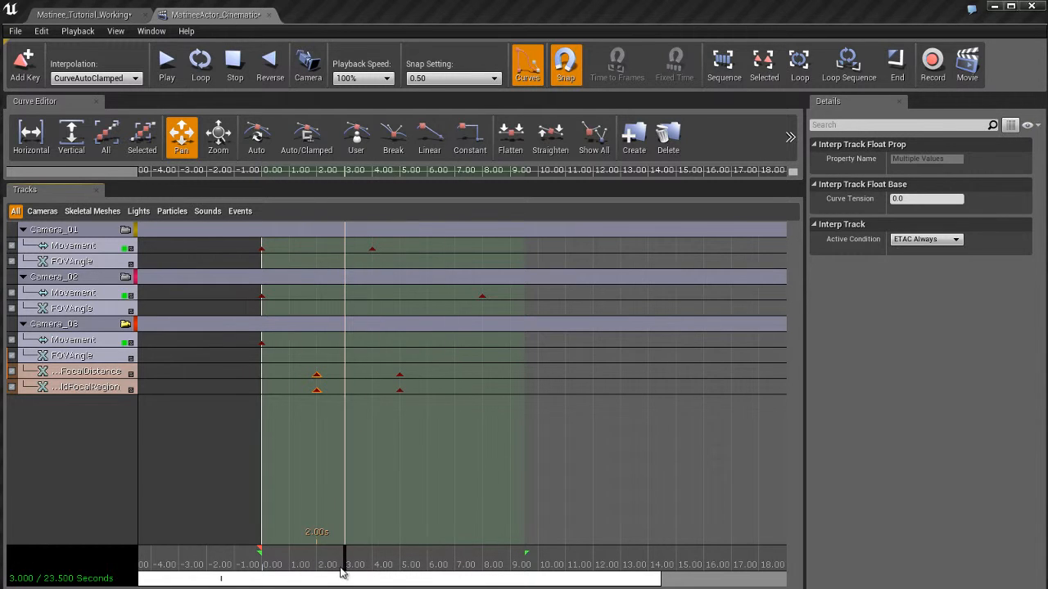
pyautogui.click(114, 441)
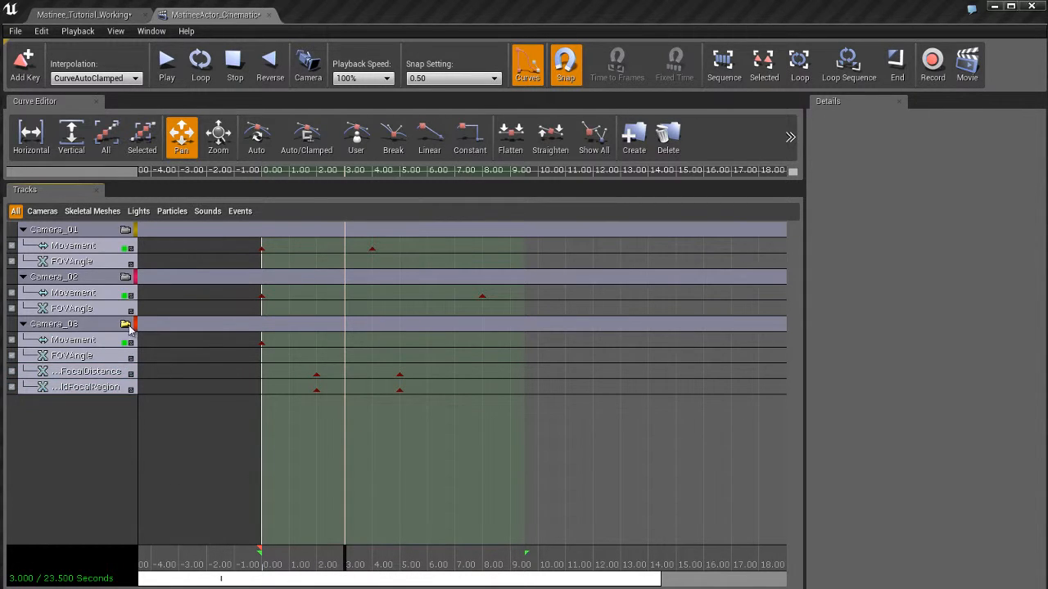